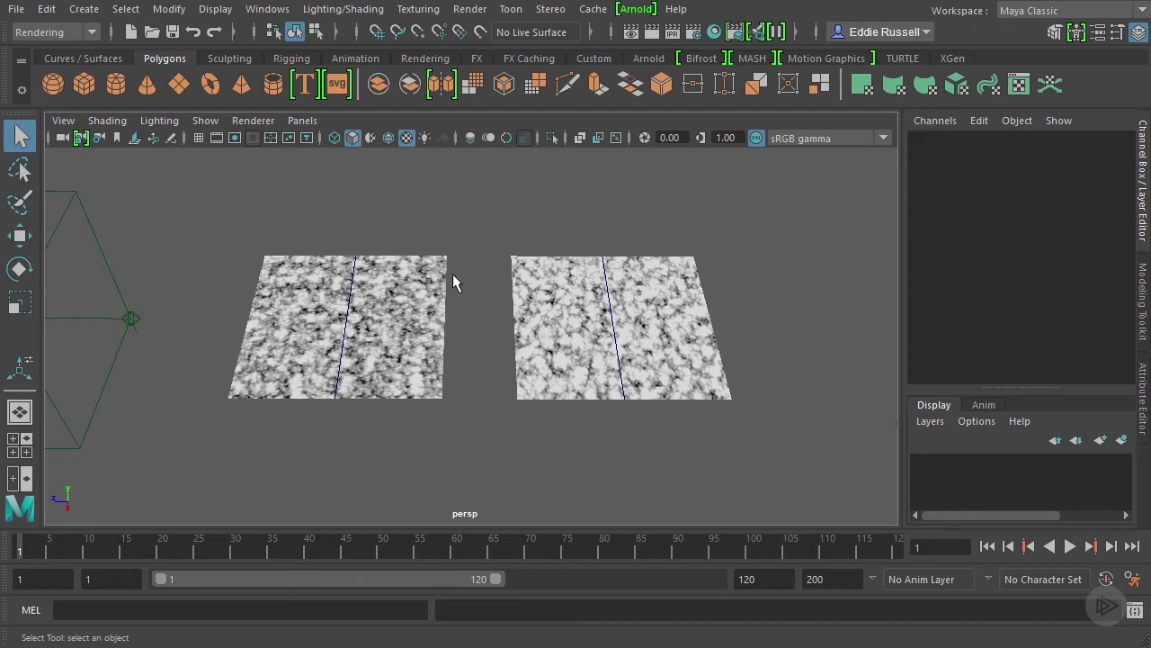
- Select each textured plane, then the first noise texture's 3D placement box
{"action": "left_click", "coordinate": [424, 299]}
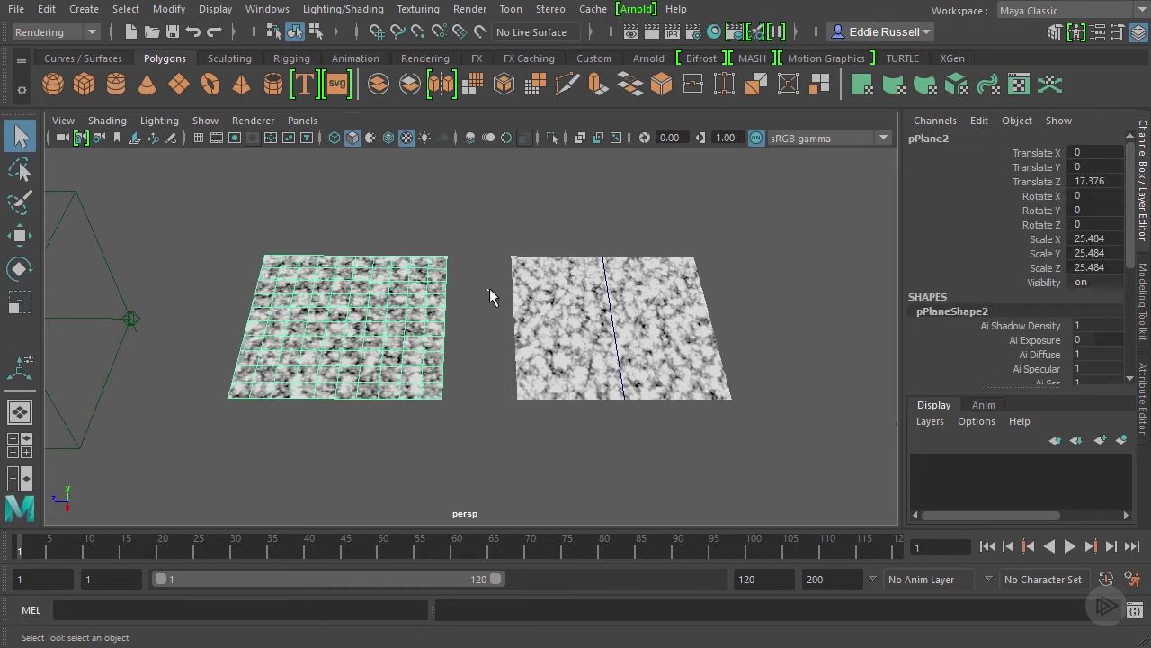
{"action": "left_click_drag", "start_coordinate": [524, 340], "coordinate": [526, 347]}
{"action": "left_click", "coordinate": [442, 438]}
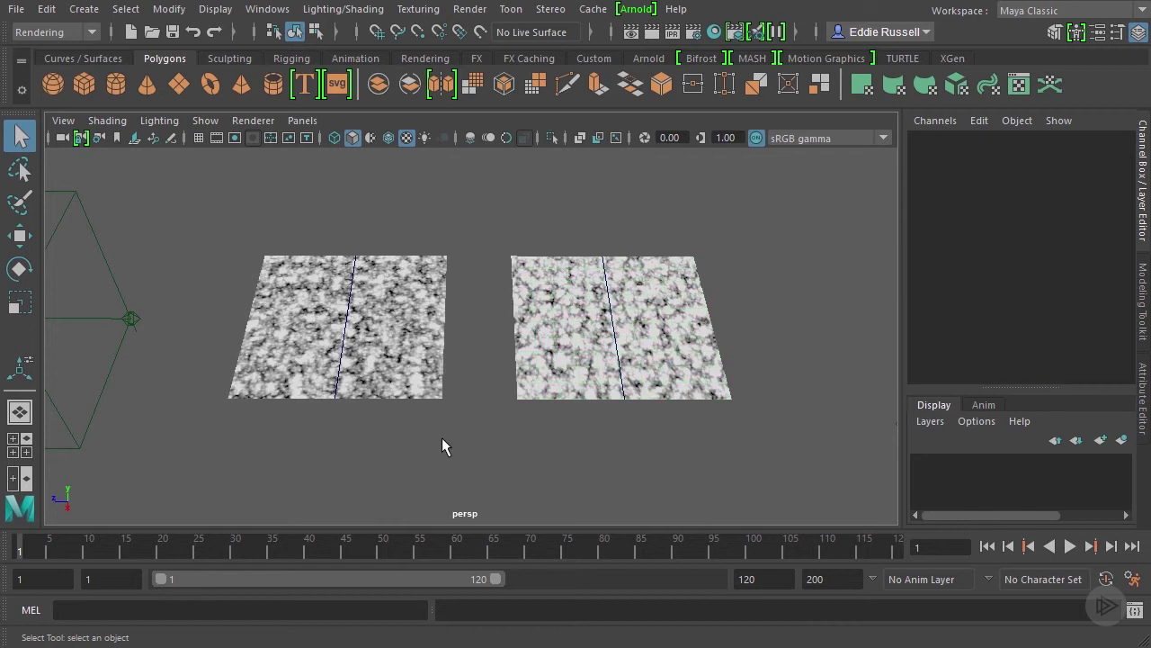
{"action": "middle_click_drag", "start_coordinate": [376, 384], "coordinate": [480, 373], "text": "alt"}
{"action": "left_click_drag", "start_coordinate": [480, 372], "coordinate": [473, 364], "text": "alt"}
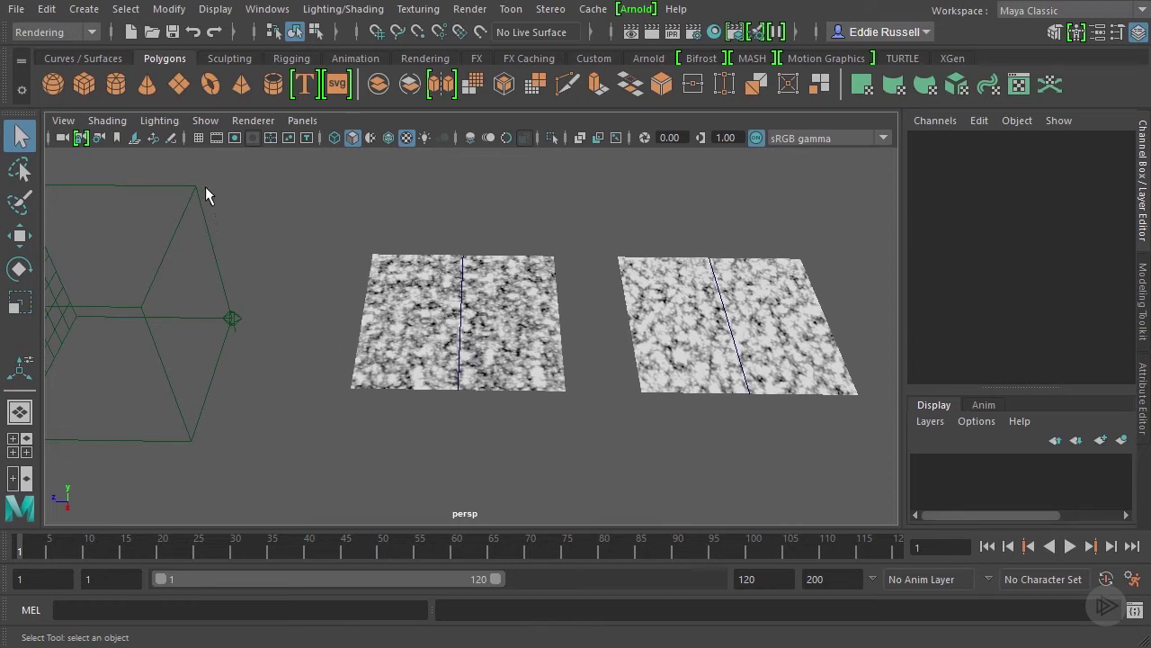
{"action": "left_click_drag", "start_coordinate": [179, 193], "coordinate": [175, 203]}
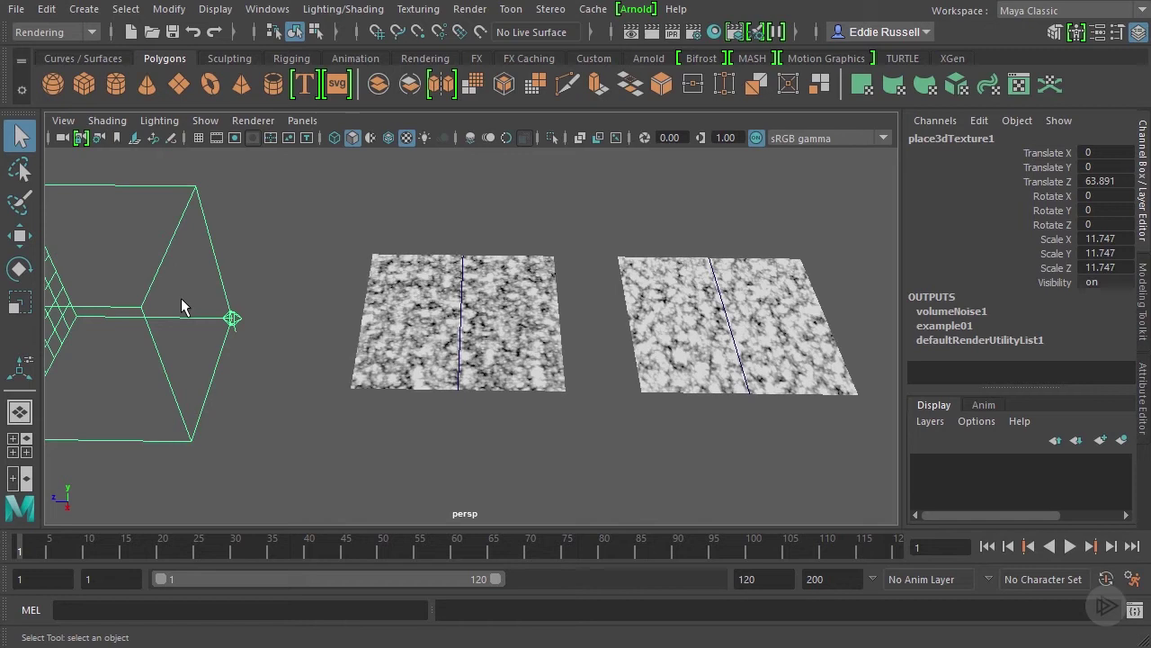
- Select the second texture's projection placement box
{"action": "left_click", "coordinate": [569, 310]}
{"action": "middle_click_drag", "start_coordinate": [674, 344], "coordinate": [405, 344], "text": "alt"}
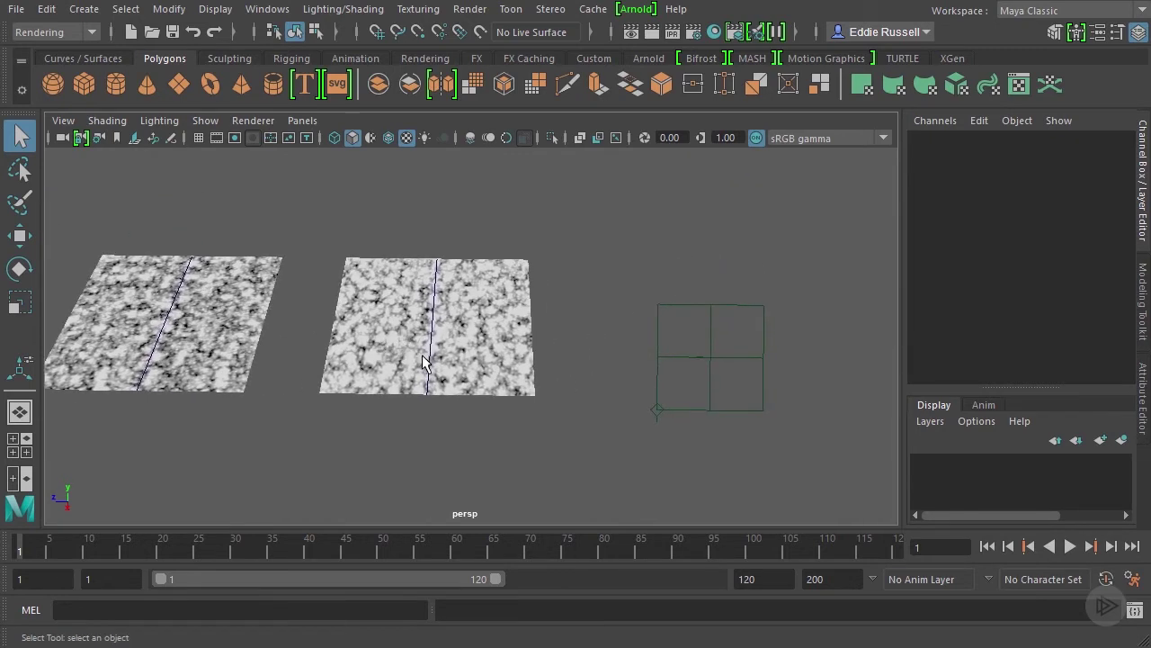
{"action": "left_click_drag", "start_coordinate": [426, 364], "coordinate": [457, 359], "text": "alt"}
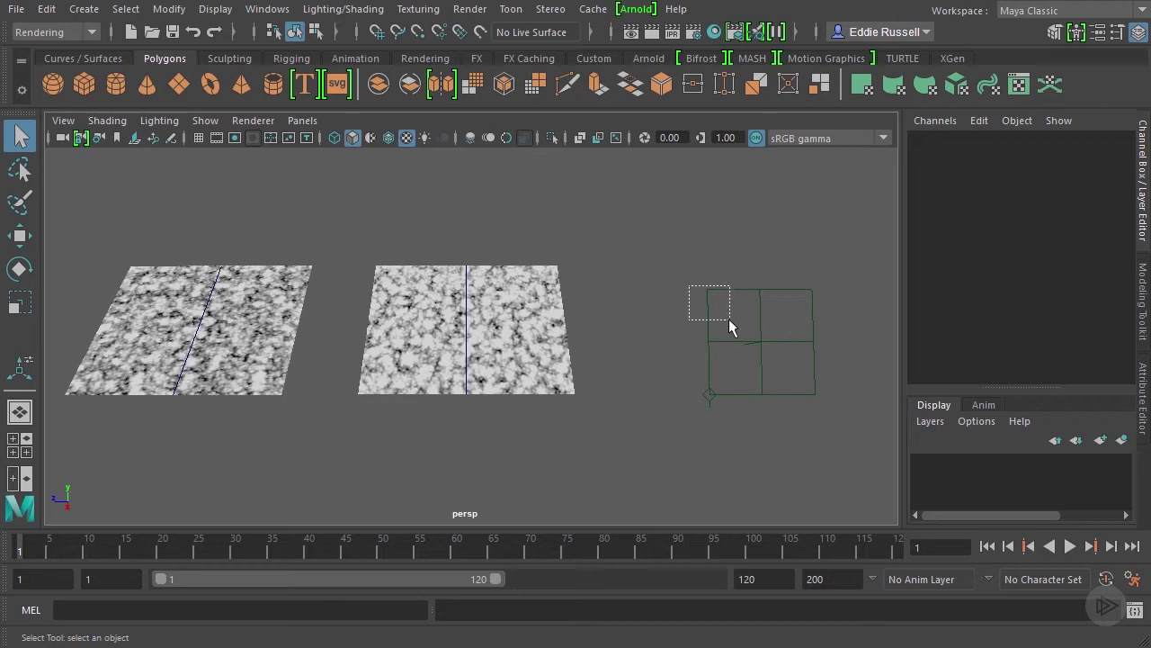
{"action": "left_click_drag", "start_coordinate": [728, 319], "coordinate": [725, 335]}
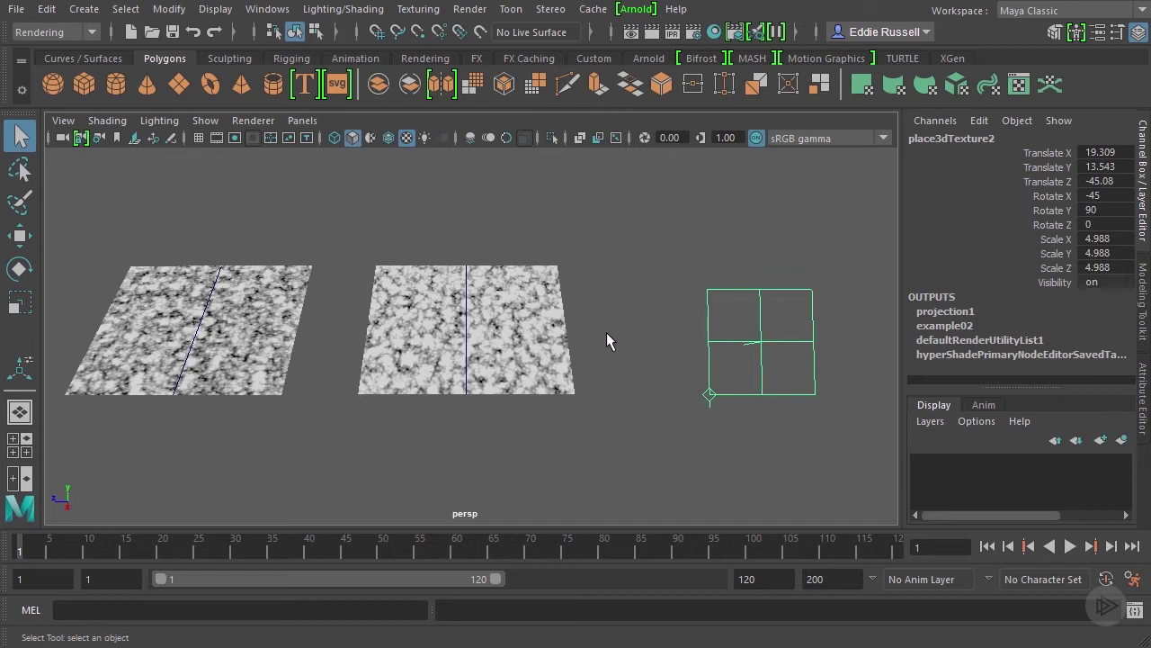
- Test-slide the middle and left planes along Z, undoing both moves
{"action": "left_click", "coordinate": [496, 343]}
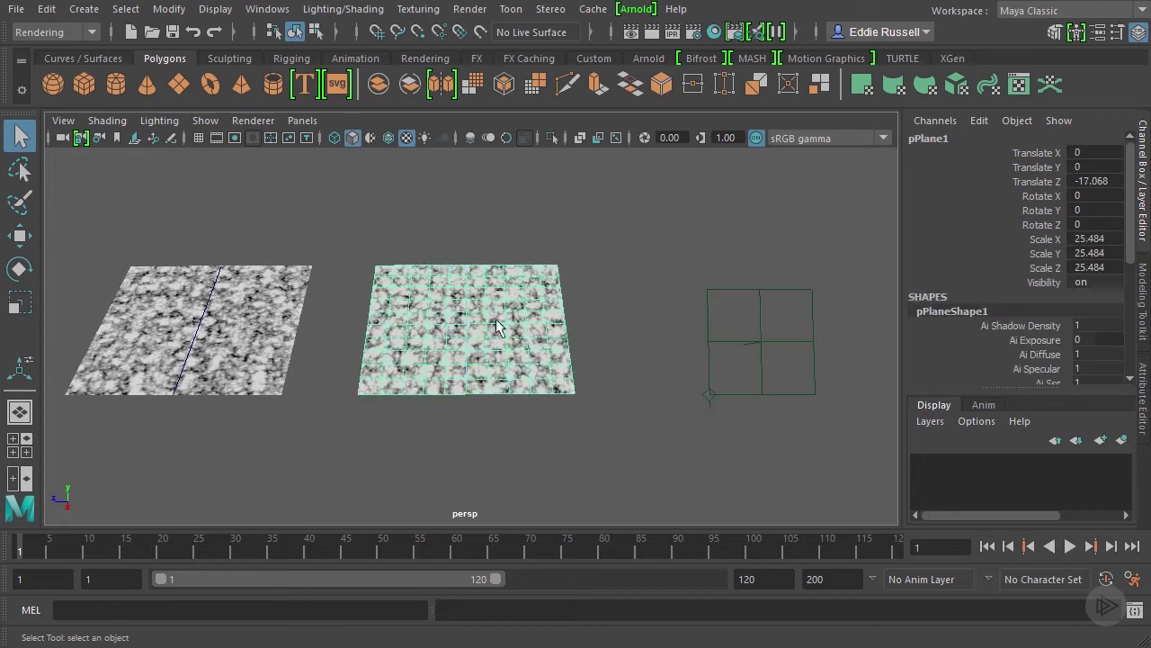
{"action": "key", "text": "w"}
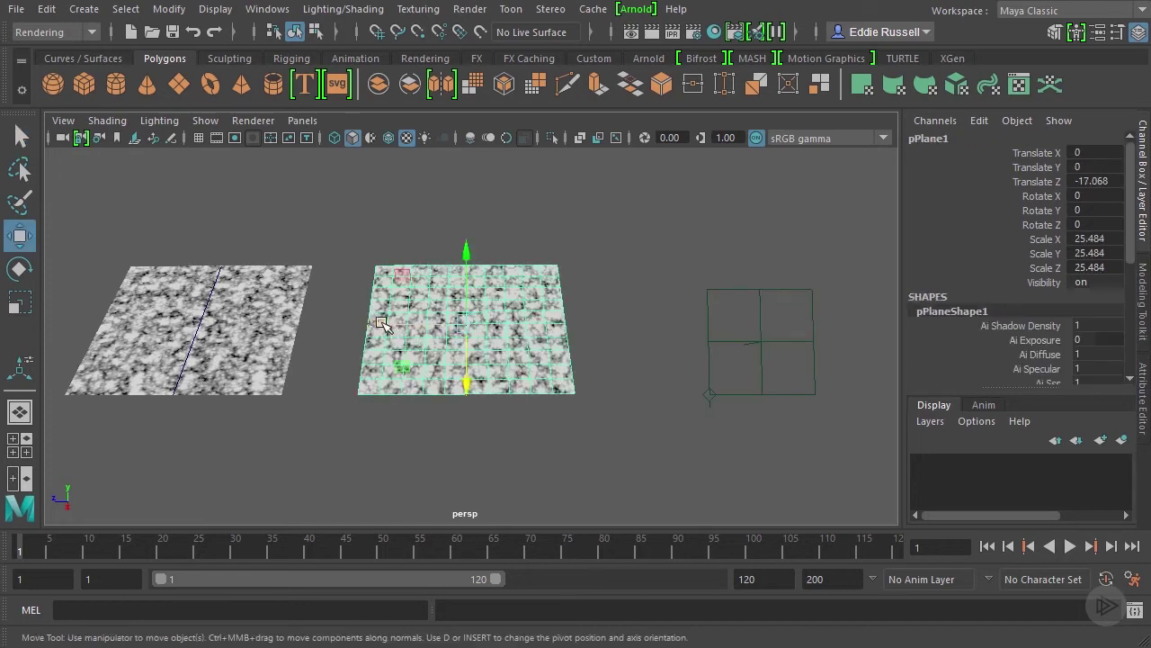
{"action": "left_click_drag", "start_coordinate": [406, 328], "coordinate": [431, 347]}
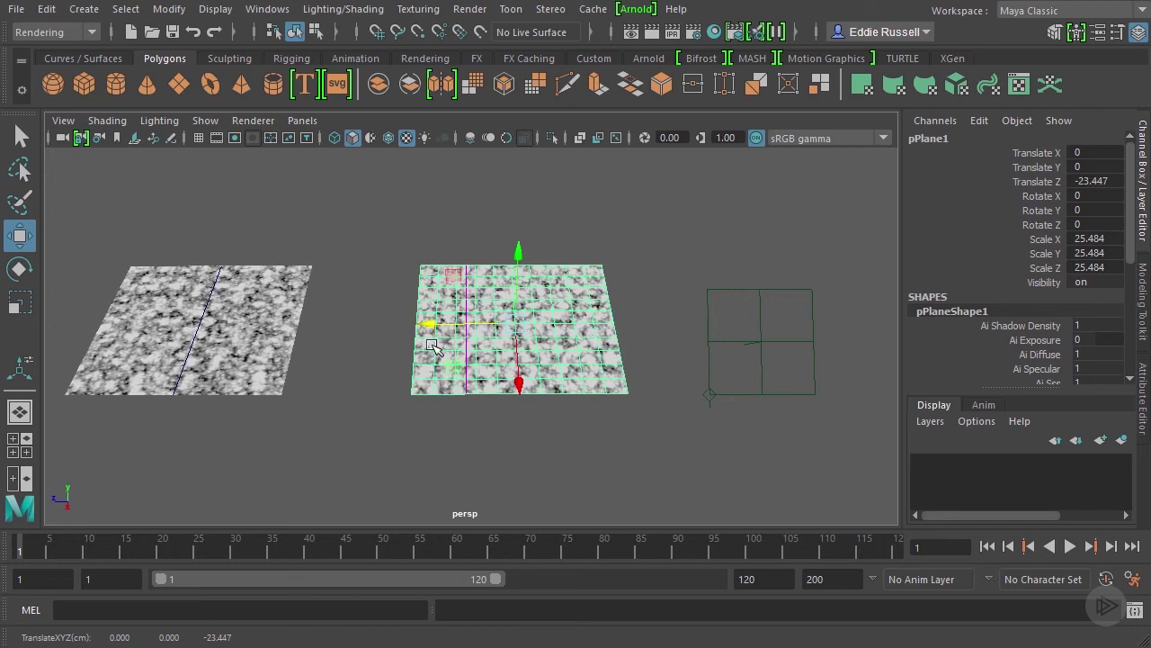
{"action": "key", "text": "ctrl+z"}
{"action": "middle_click_drag", "start_coordinate": [297, 404], "coordinate": [483, 401], "text": "alt"}
{"action": "left_click", "coordinate": [466, 371]}
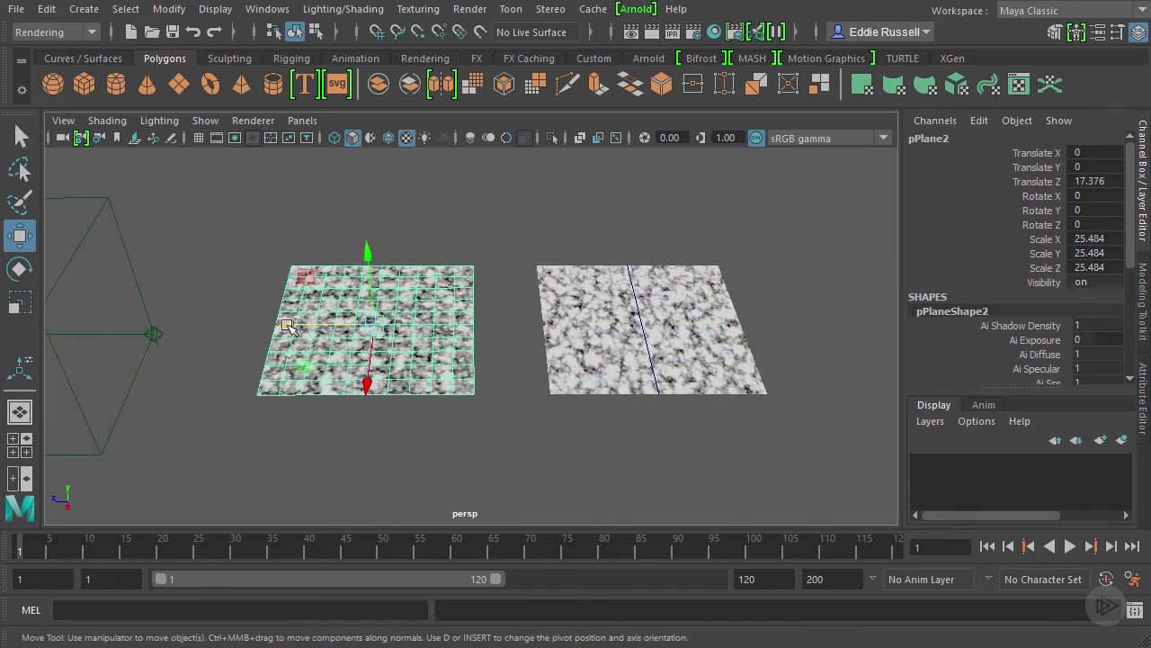
{"action": "left_click_drag", "start_coordinate": [292, 327], "coordinate": [256, 331]}
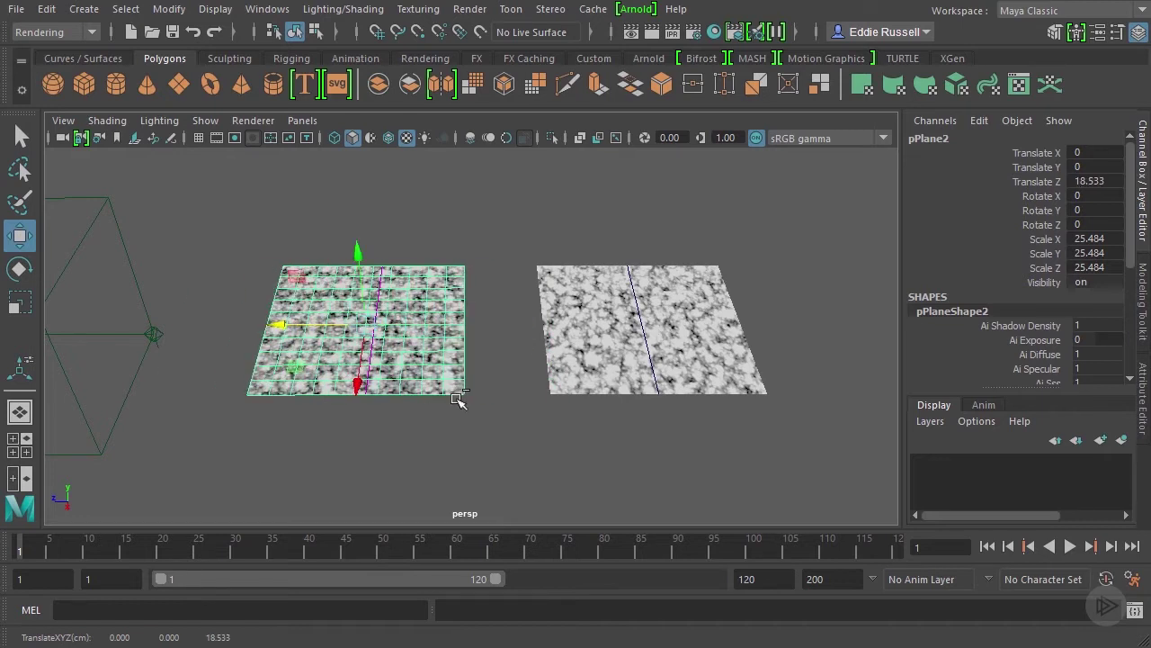
{"action": "key", "text": "ctrl+z"}
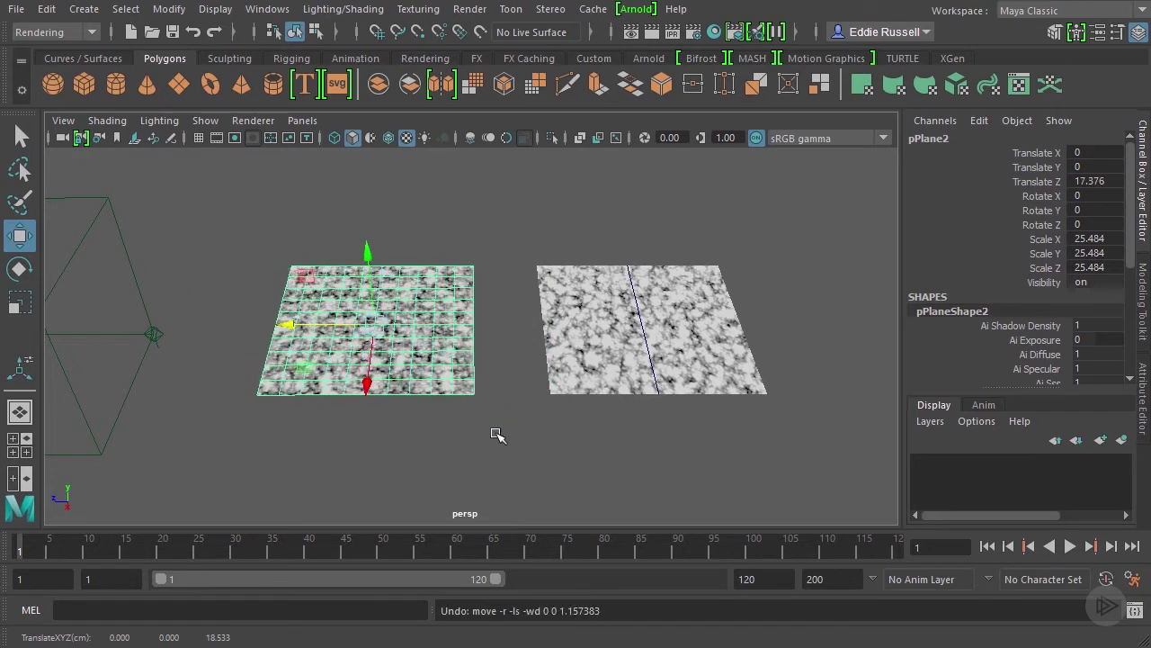
{"action": "key", "text": "q"}
- Select the left plane's bend deformer and pick its bend2 Curvature attribute
{"action": "left_click_drag", "start_coordinate": [416, 427], "coordinate": [411, 419], "text": "alt"}
{"action": "left_click", "coordinate": [415, 429]}
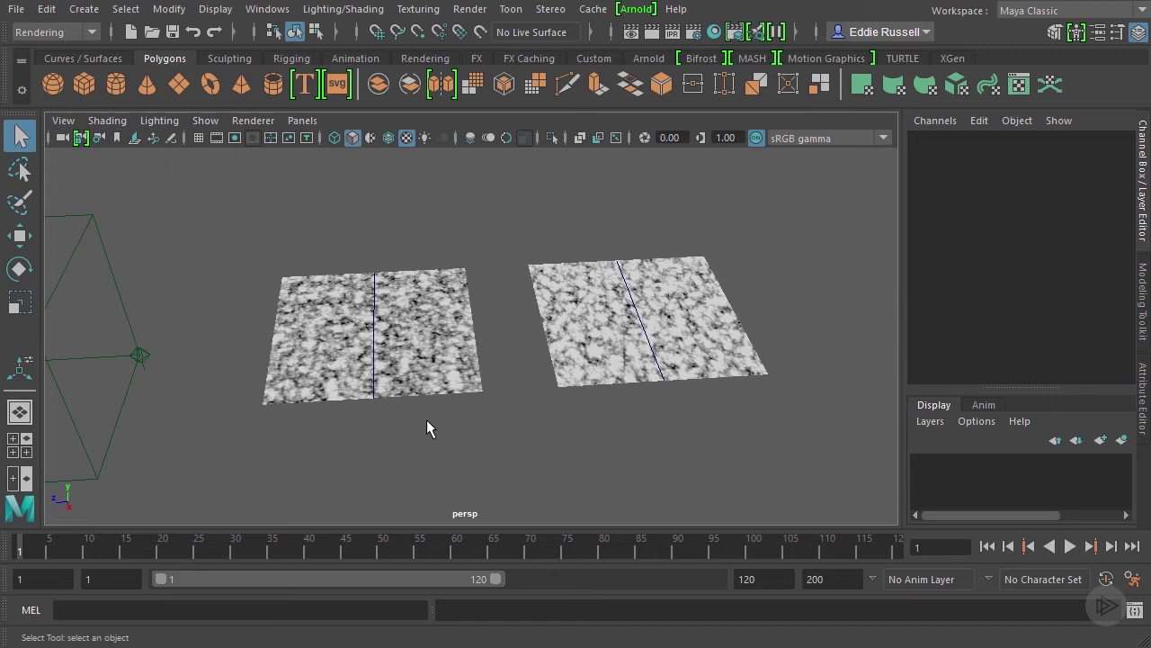
{"action": "mouse_move", "coordinate": [383, 335]}
{"action": "left_mouse_down", "text": "alt"}
{"action": "mouse_move", "coordinate": [405, 314]}
{"action": "mouse_move", "coordinate": [422, 324]}
{"action": "mouse_move", "coordinate": [385, 349]}
{"action": "left_mouse_up", "text": "alt"}
{"action": "left_click", "coordinate": [376, 349]}
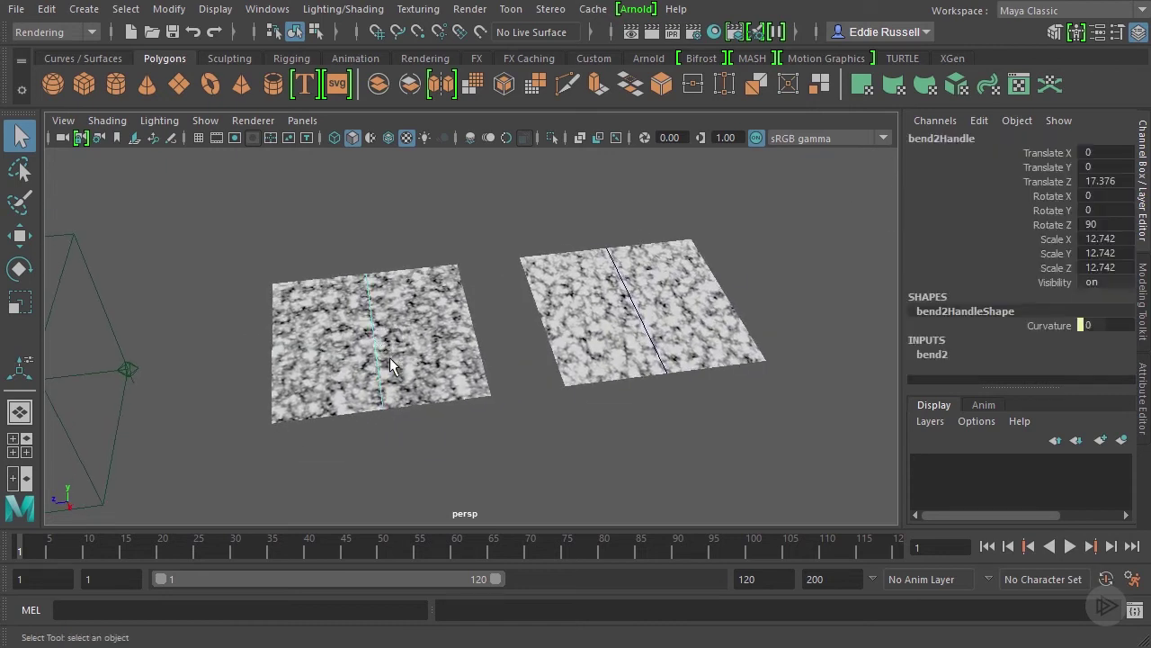
{"action": "right_click_drag", "start_coordinate": [350, 341], "coordinate": [467, 369], "text": "alt"}
{"action": "left_click_drag", "start_coordinate": [467, 370], "coordinate": [482, 353], "text": "alt"}
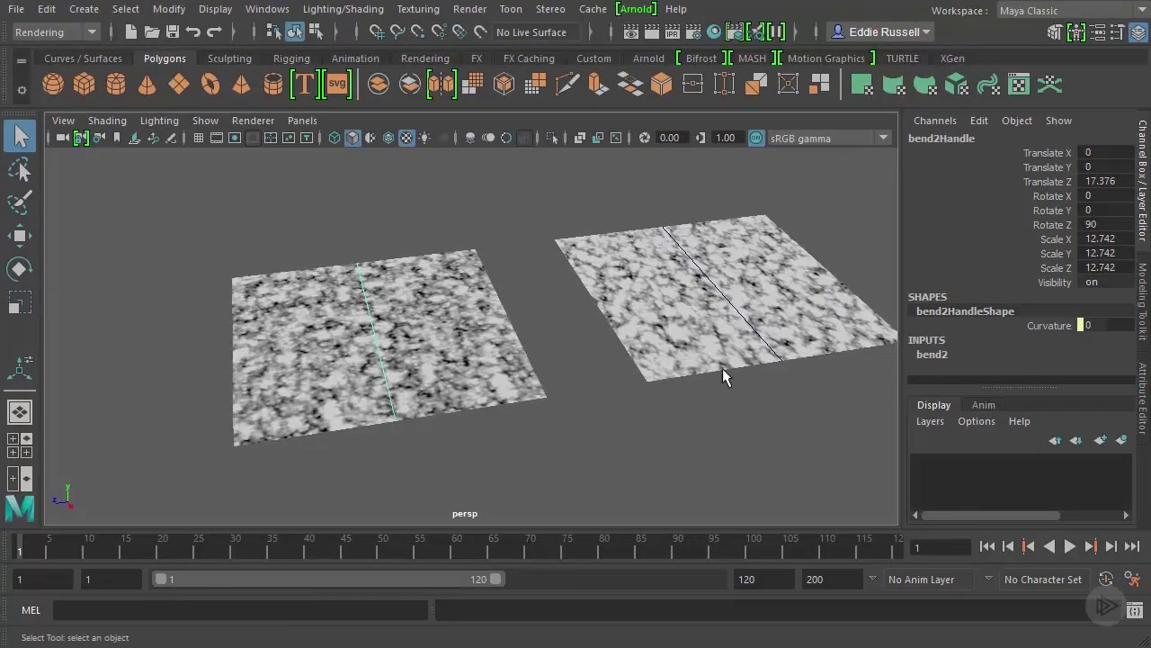
{"action": "left_click", "coordinate": [932, 357]}
{"action": "scroll", "coordinate": [979, 376], "scroll_direction": "down", "scroll_amount": 1}
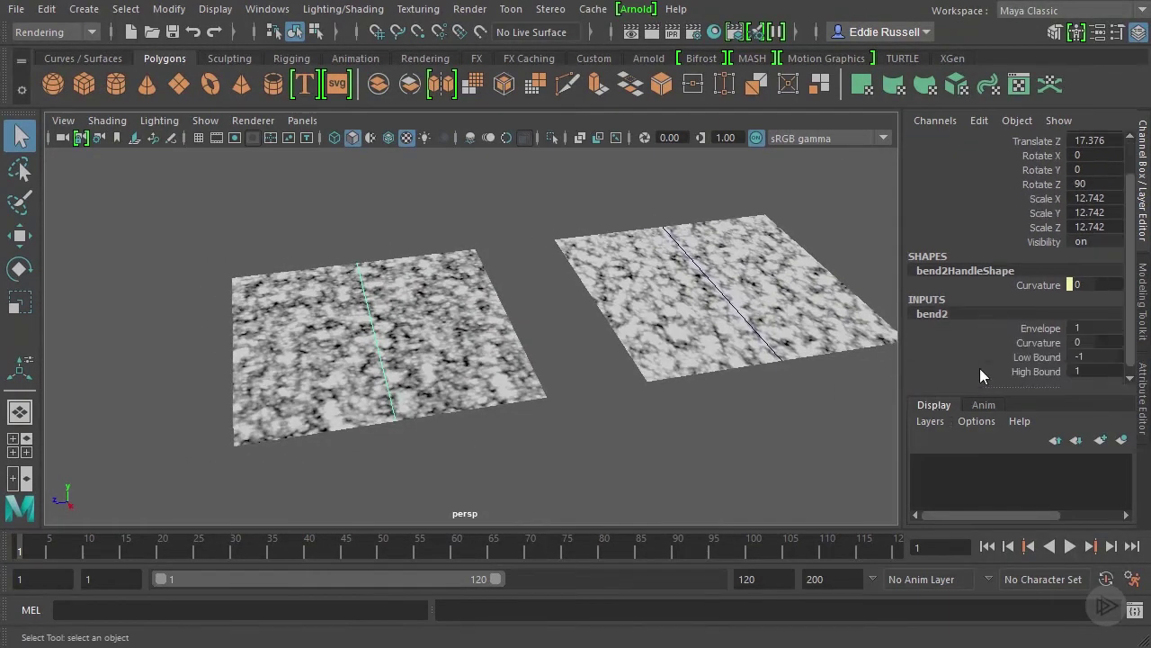
{"action": "left_click", "coordinate": [1011, 344]}
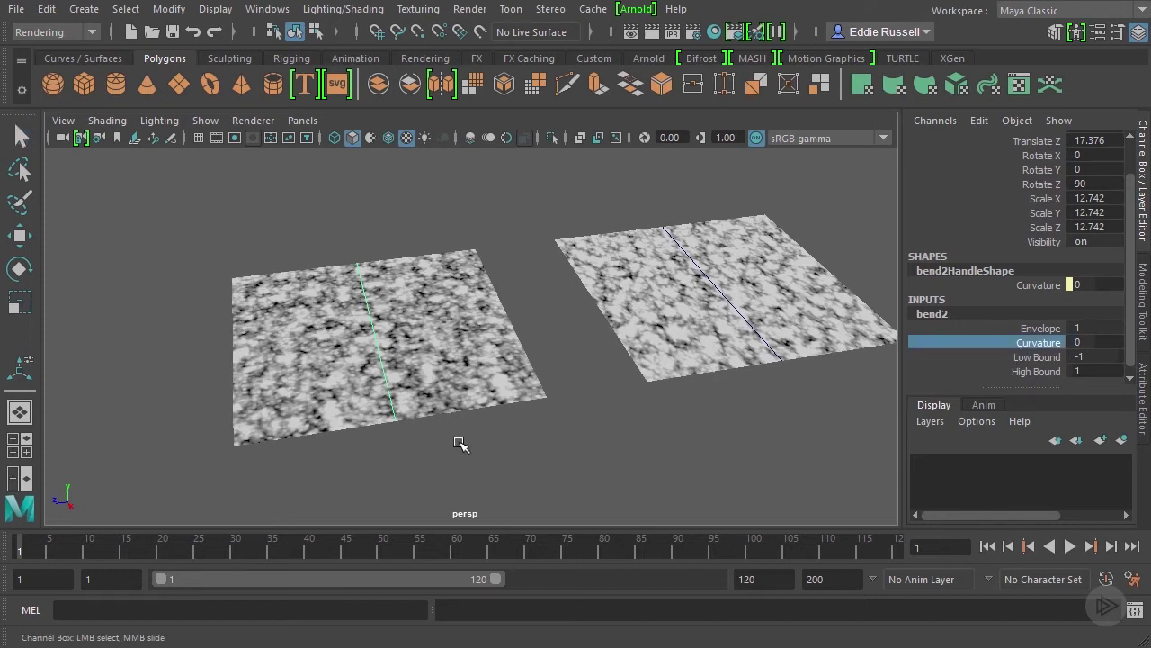
- Bend the left plane through bend2 Curvature, then set Curvature back to 0
{"action": "middle_click_drag", "start_coordinate": [457, 429], "coordinate": [516, 431], "text": "alt"}
{"action": "middle_click_drag", "start_coordinate": [662, 434], "coordinate": [423, 423]}
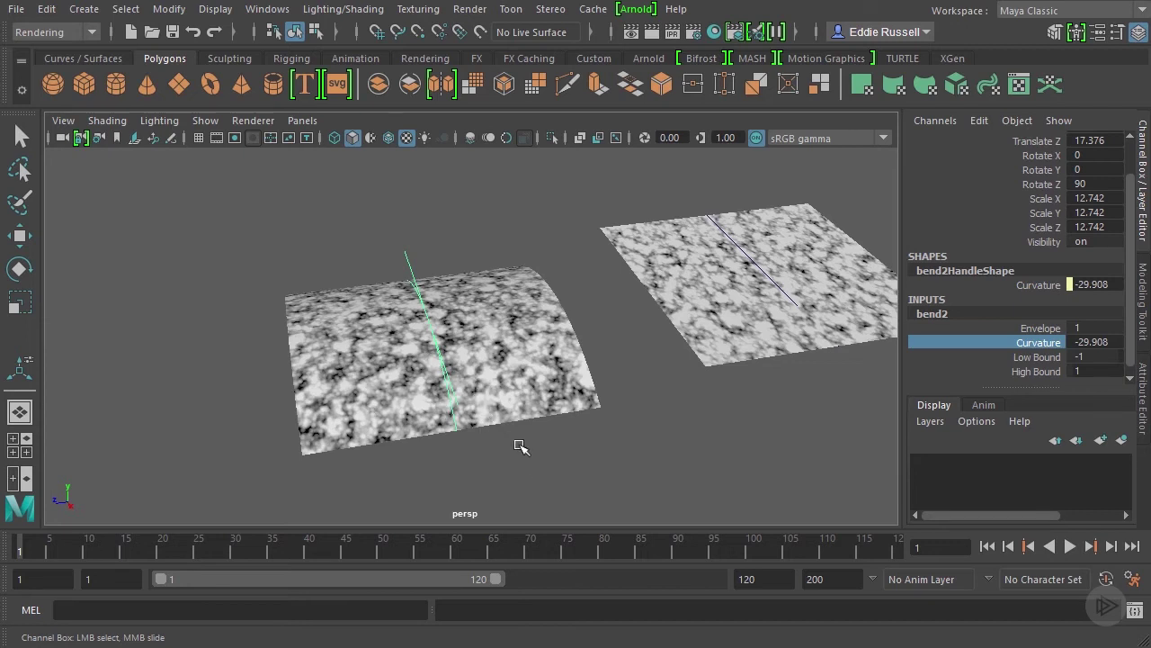
{"action": "middle_click_drag", "start_coordinate": [523, 467], "coordinate": [647, 440]}
{"action": "double_click", "coordinate": [1086, 343]}
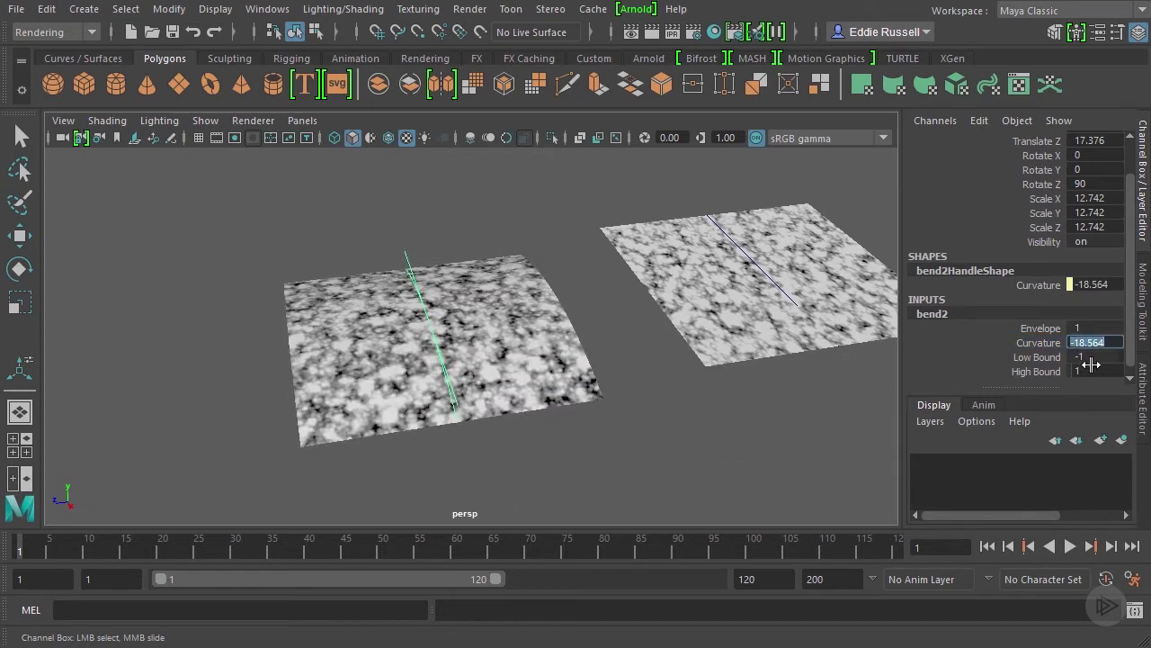
{"action": "type", "text": "0"}
{"action": "key", "text": "Return"}
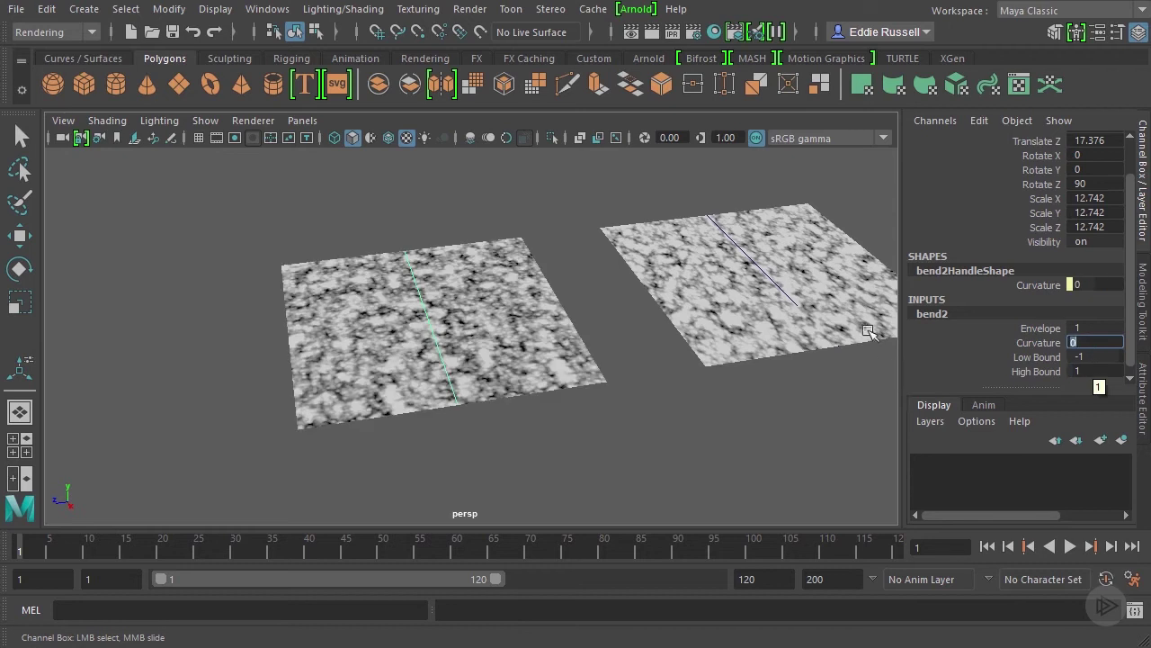
- Select the right plane's bend deformer and pick its bend1 Curvature attribute
{"action": "middle_click_drag", "start_coordinate": [827, 302], "coordinate": [692, 346], "text": "alt"}
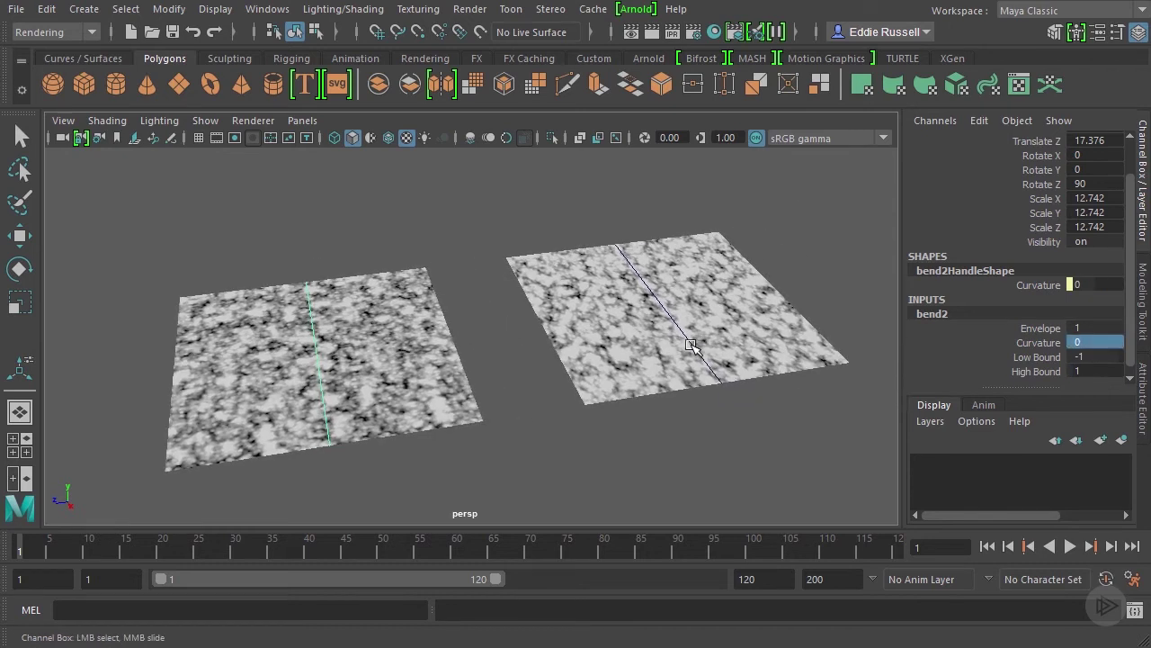
{"action": "key", "text": "q"}
{"action": "left_click", "coordinate": [690, 343]}
{"action": "left_click", "coordinate": [954, 354]}
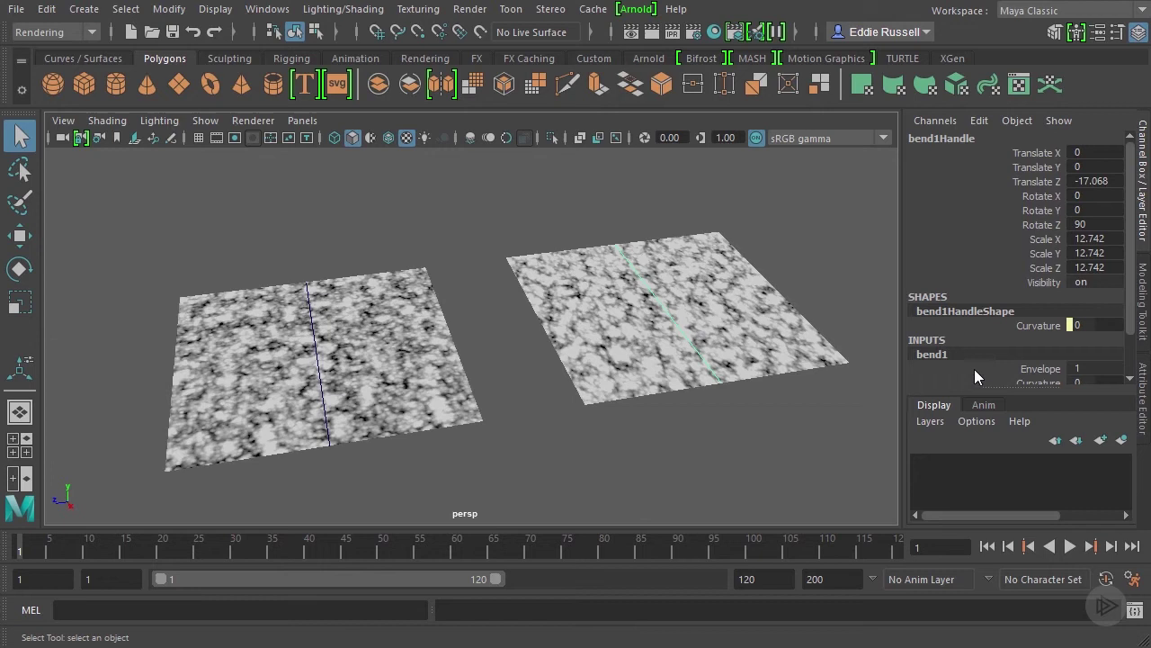
{"action": "scroll", "coordinate": [975, 367], "scroll_direction": "down", "scroll_amount": 1}
{"action": "left_click", "coordinate": [994, 343]}
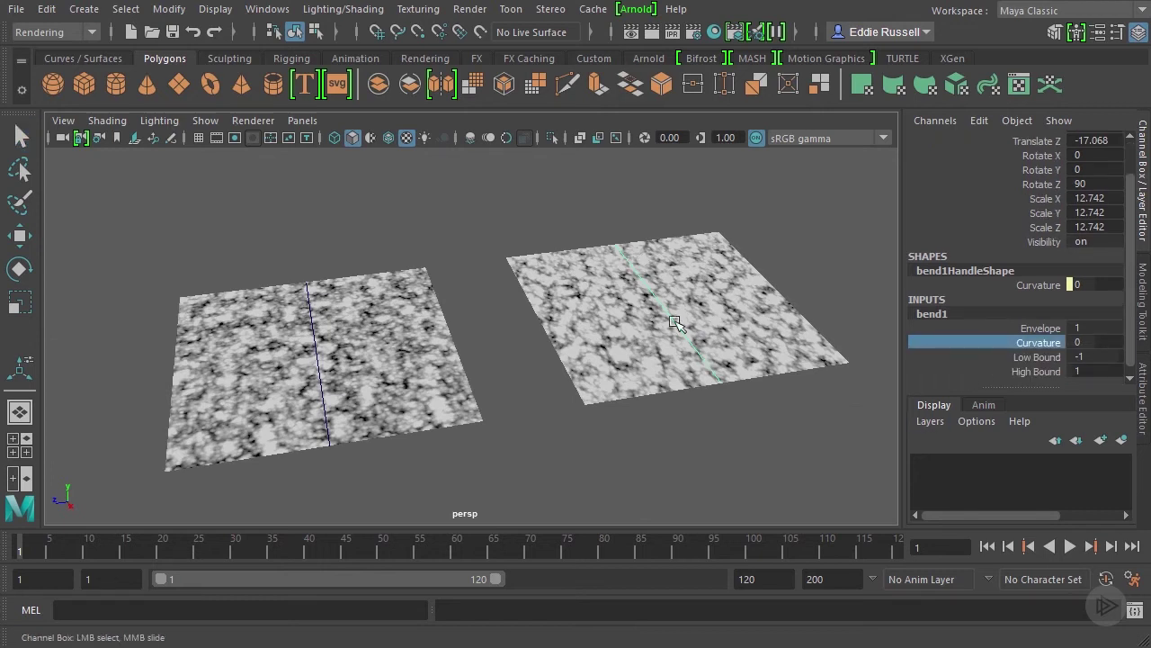
- Bend the right plane via bend1 Curvature, reset it to 0, and deselect
{"action": "middle_click_drag", "start_coordinate": [705, 332], "coordinate": [634, 305], "text": "alt"}
{"action": "middle_click_drag", "start_coordinate": [735, 409], "coordinate": [902, 430]}
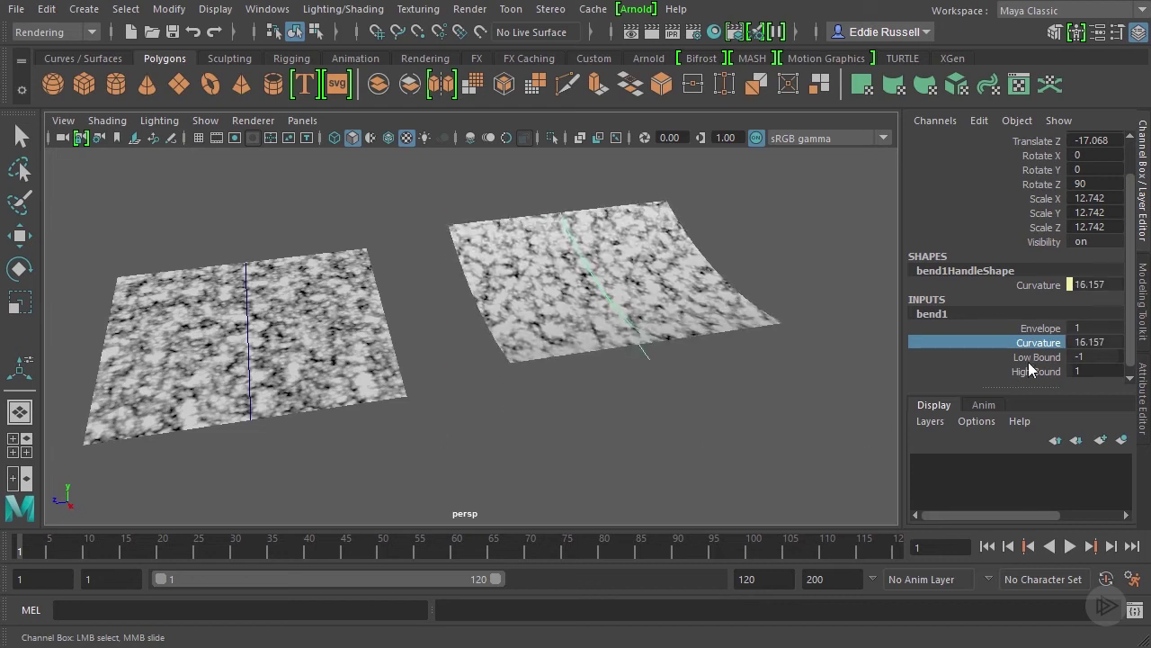
{"action": "double_click", "coordinate": [1094, 341]}
{"action": "type", "text": "0"}
{"action": "key", "text": "Return"}
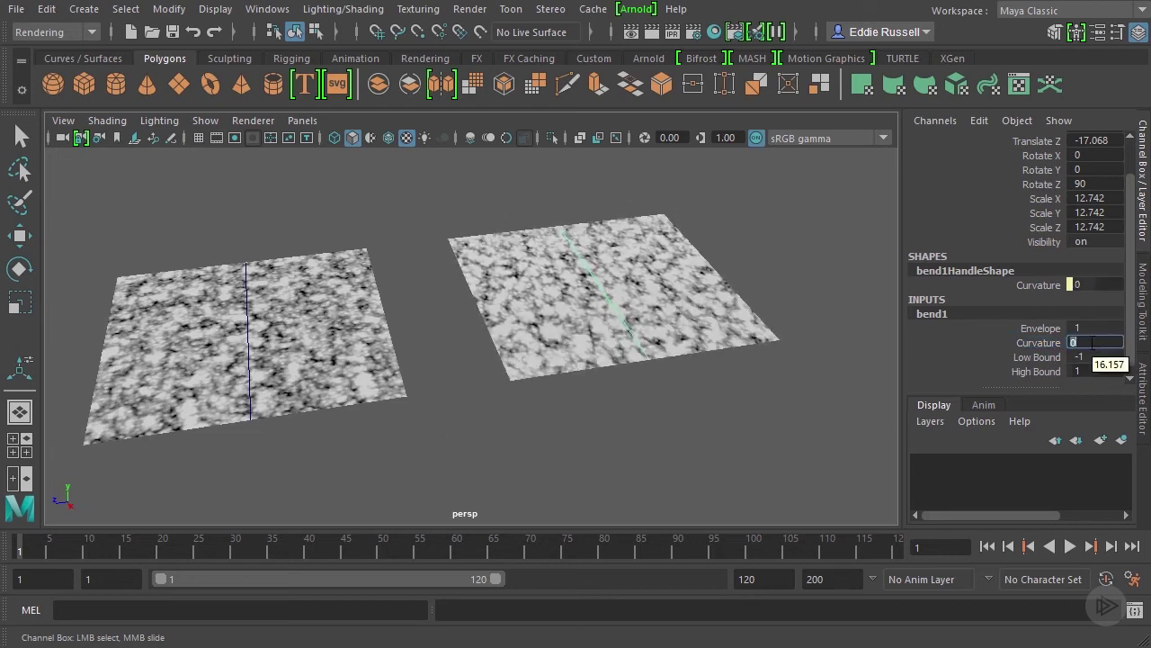
{"action": "middle_click_drag", "start_coordinate": [435, 342], "coordinate": [489, 321], "text": "alt"}
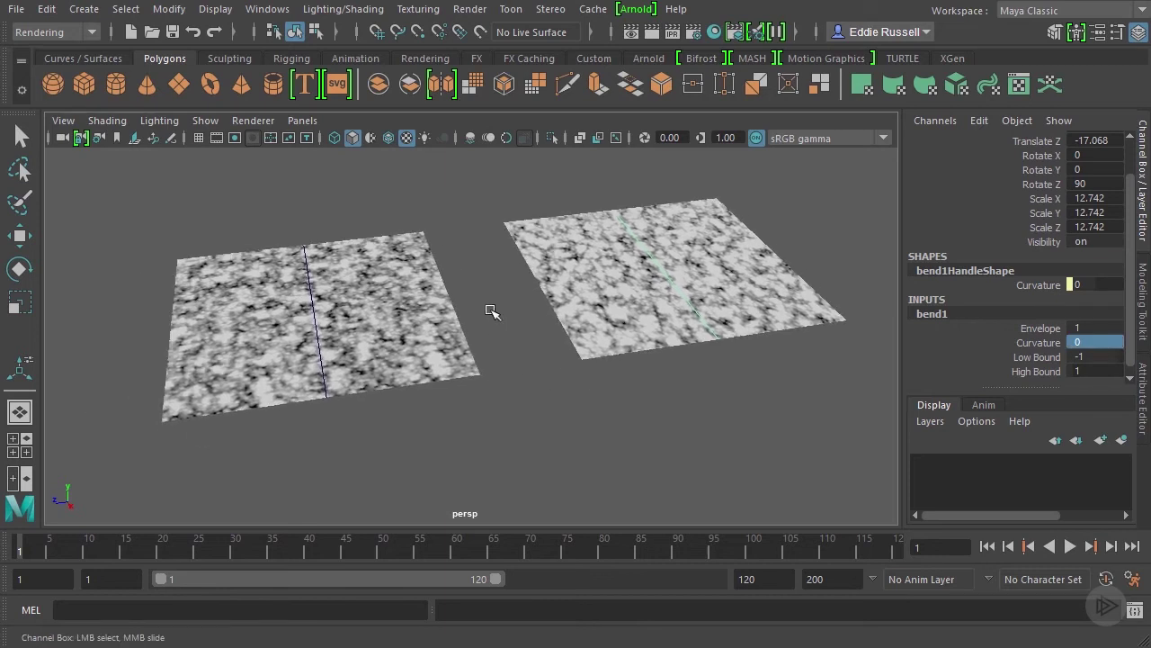
{"action": "key", "text": "q"}
{"action": "left_click", "coordinate": [528, 357]}
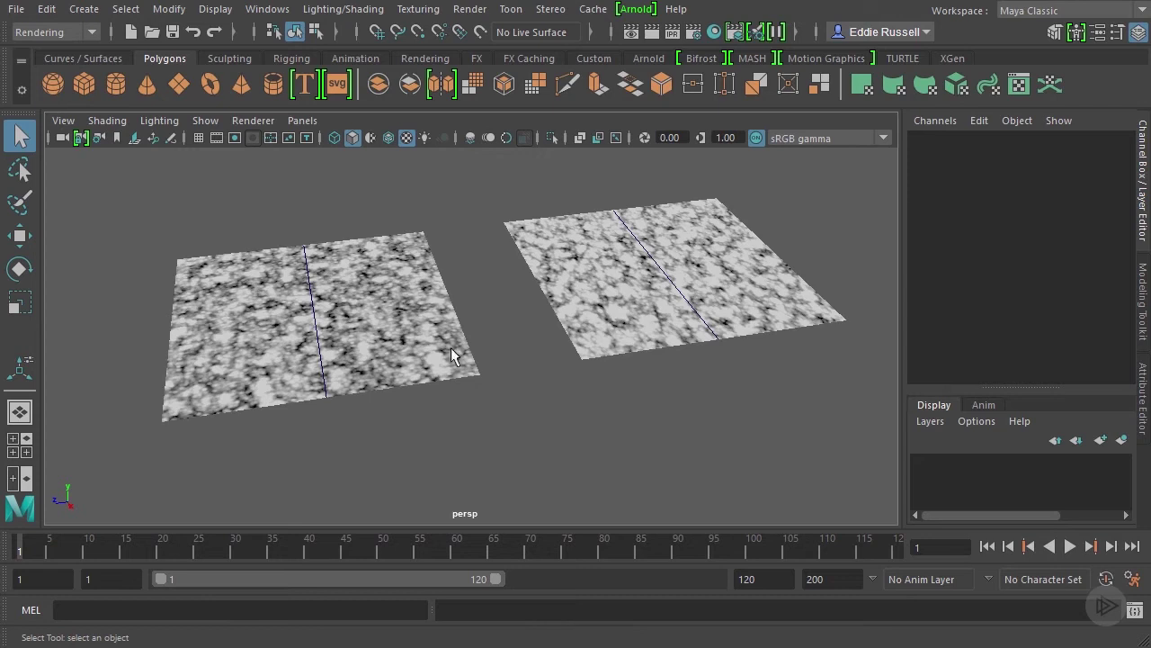
- Create texture reference object pPlane2_reference for the left plane pPlane2
{"action": "left_click", "coordinate": [421, 345]}
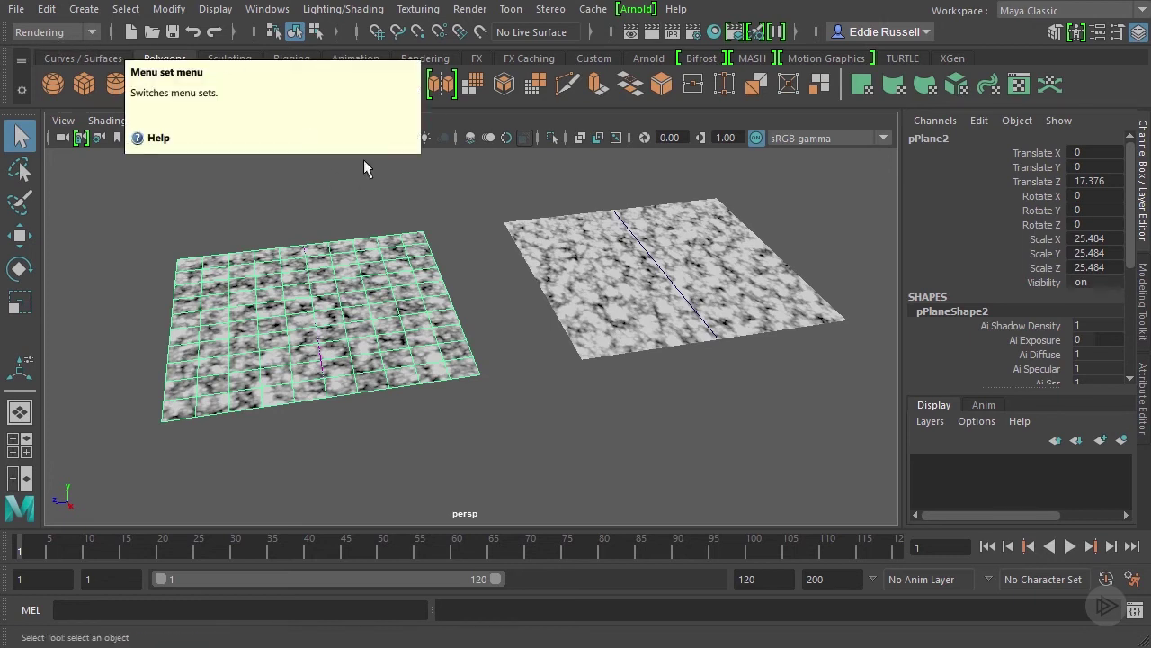
{"action": "left_click", "coordinate": [419, 11]}
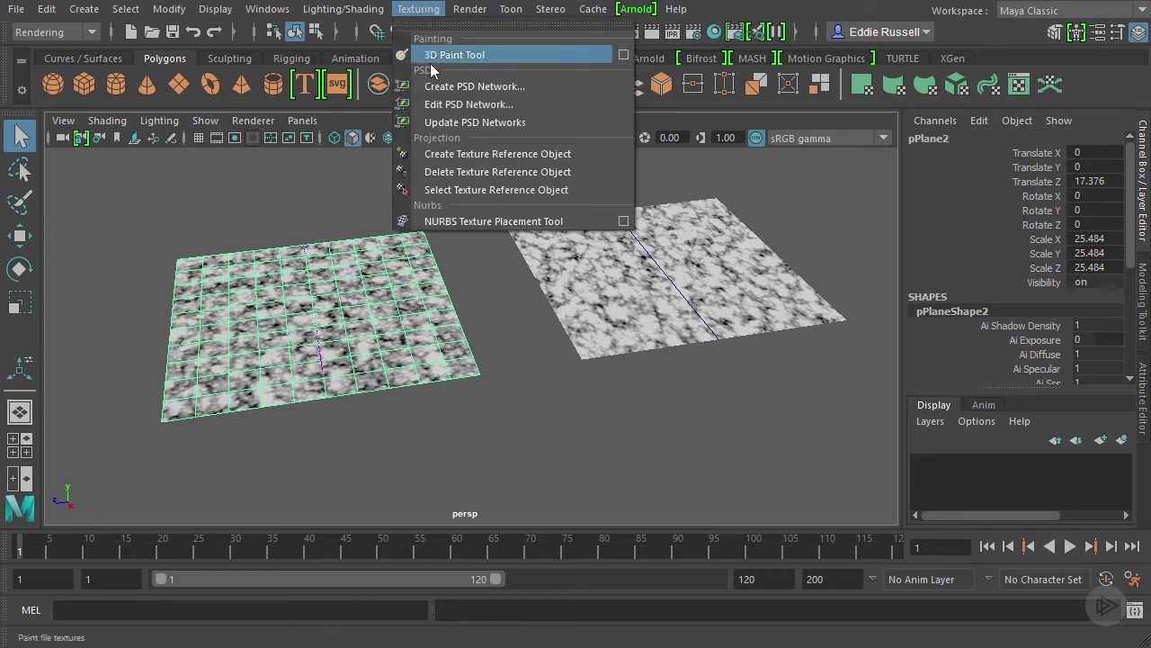
{"action": "left_click", "coordinate": [531, 154]}
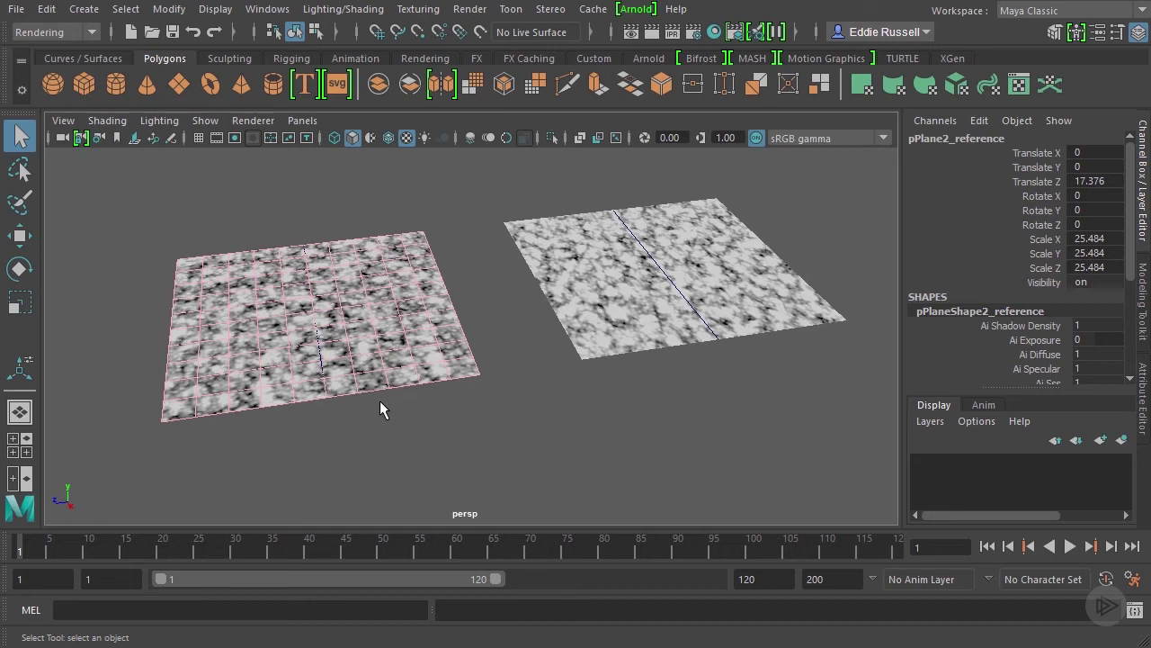
- Move pPlane2_reference to Translate X 32.346, clear of the left plane, and deselect
{"action": "left_click", "coordinate": [19, 236]}
{"action": "right_click_drag", "start_coordinate": [506, 413], "coordinate": [380, 393], "text": "alt"}
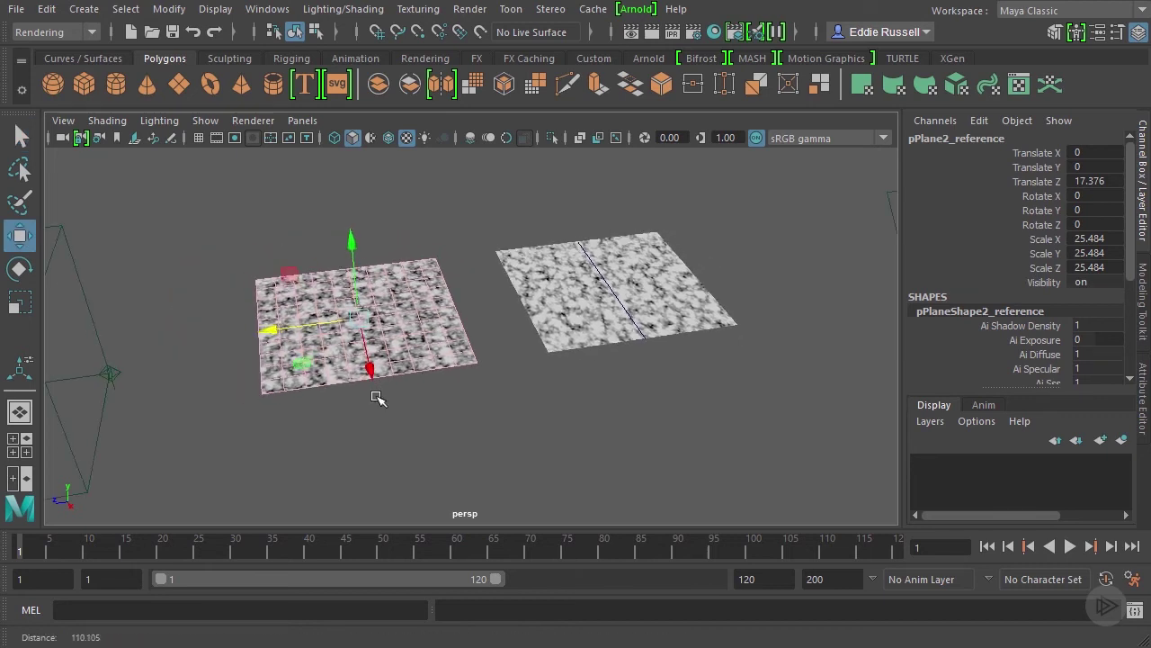
{"action": "left_click_drag", "start_coordinate": [378, 368], "coordinate": [457, 582]}
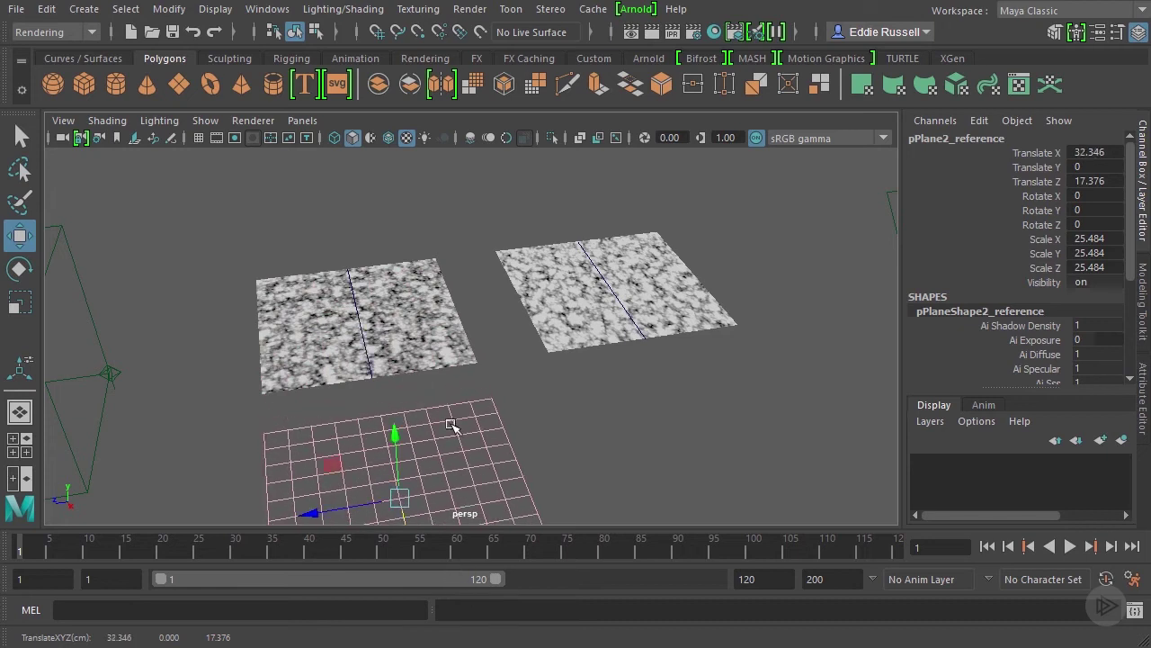
{"action": "left_click", "coordinate": [514, 423]}
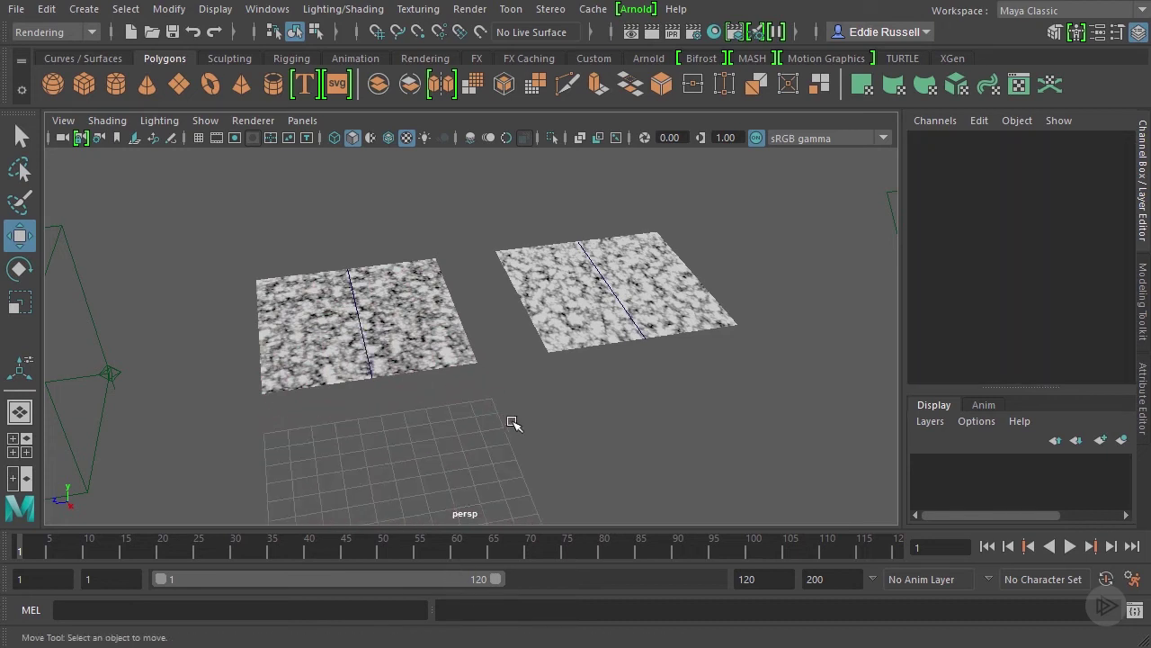
{"action": "left_click_drag", "start_coordinate": [517, 412], "coordinate": [427, 495]}
{"action": "left_click_drag", "start_coordinate": [469, 441], "coordinate": [421, 473]}
{"action": "left_click", "coordinate": [267, 9]}
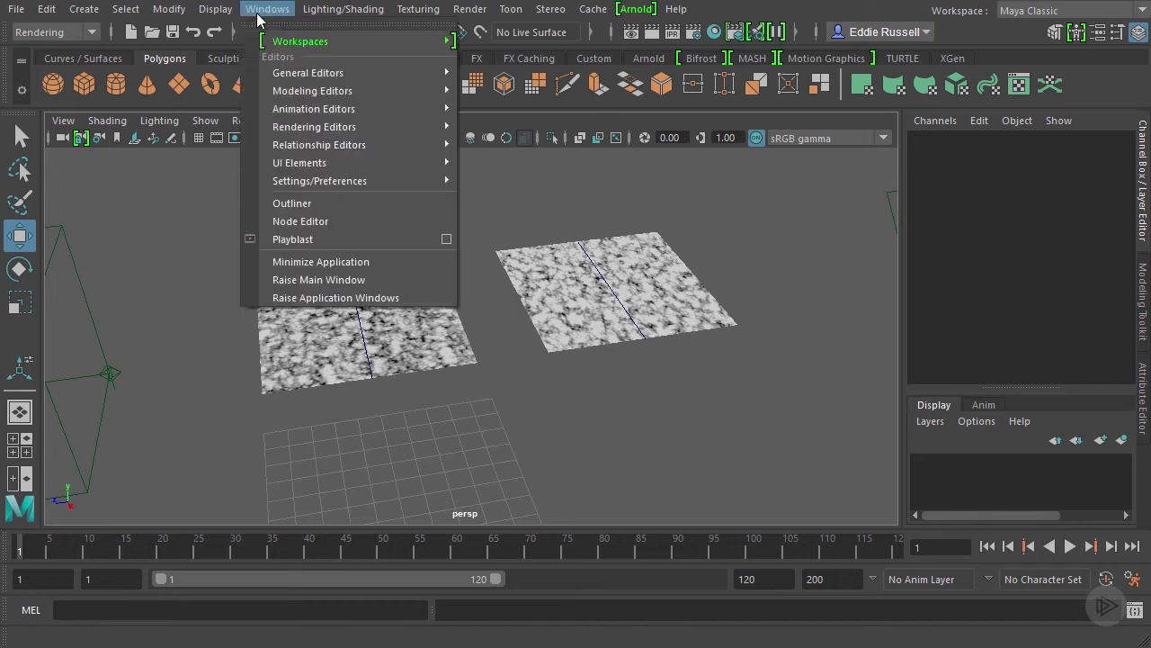
{"action": "left_click", "coordinate": [292, 202]}
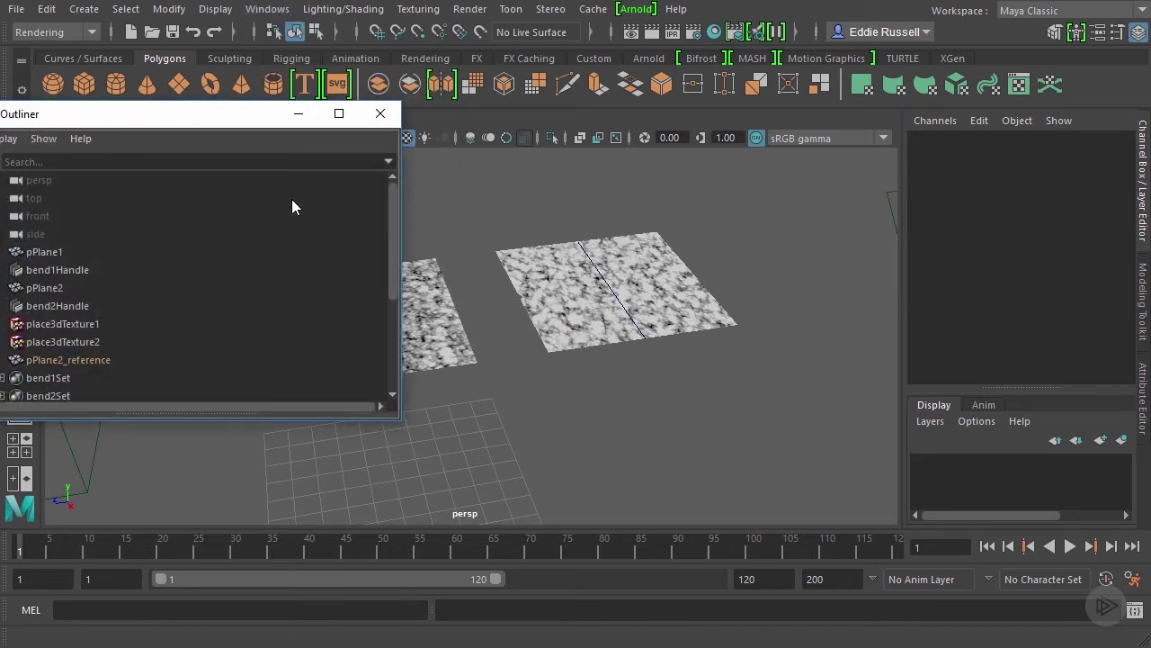
{"action": "left_click_drag", "start_coordinate": [232, 120], "coordinate": [313, 128]}
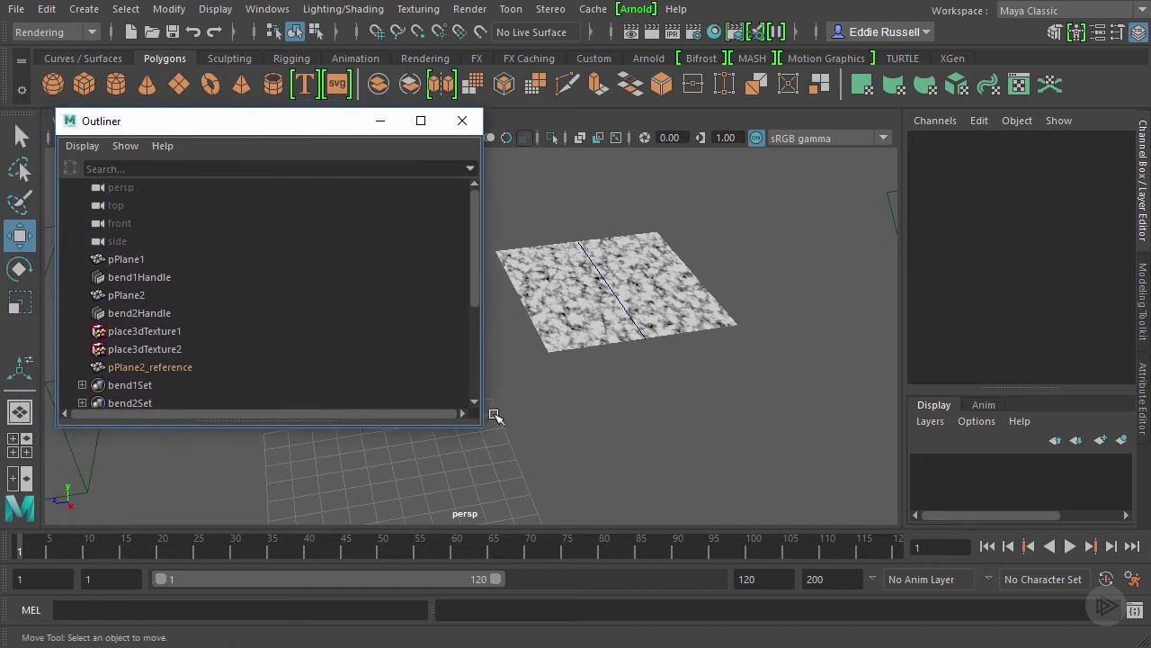
{"action": "left_click_drag", "start_coordinate": [483, 428], "coordinate": [309, 551]}
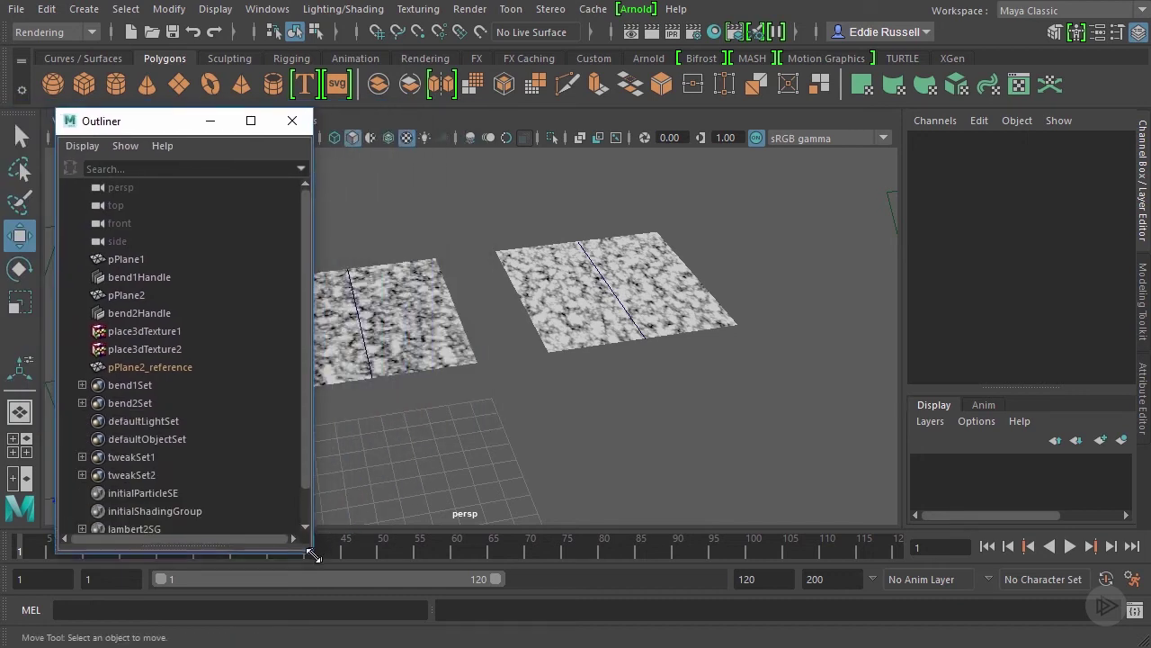
{"action": "left_click", "coordinate": [173, 366]}
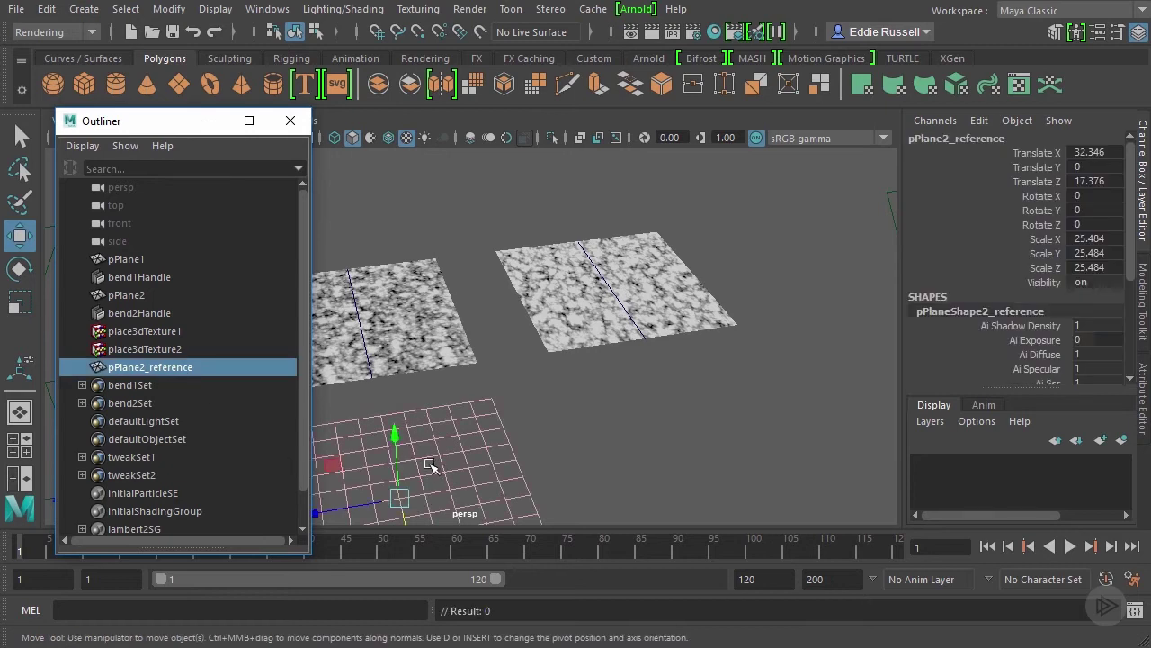
{"action": "left_click", "coordinate": [322, 239]}
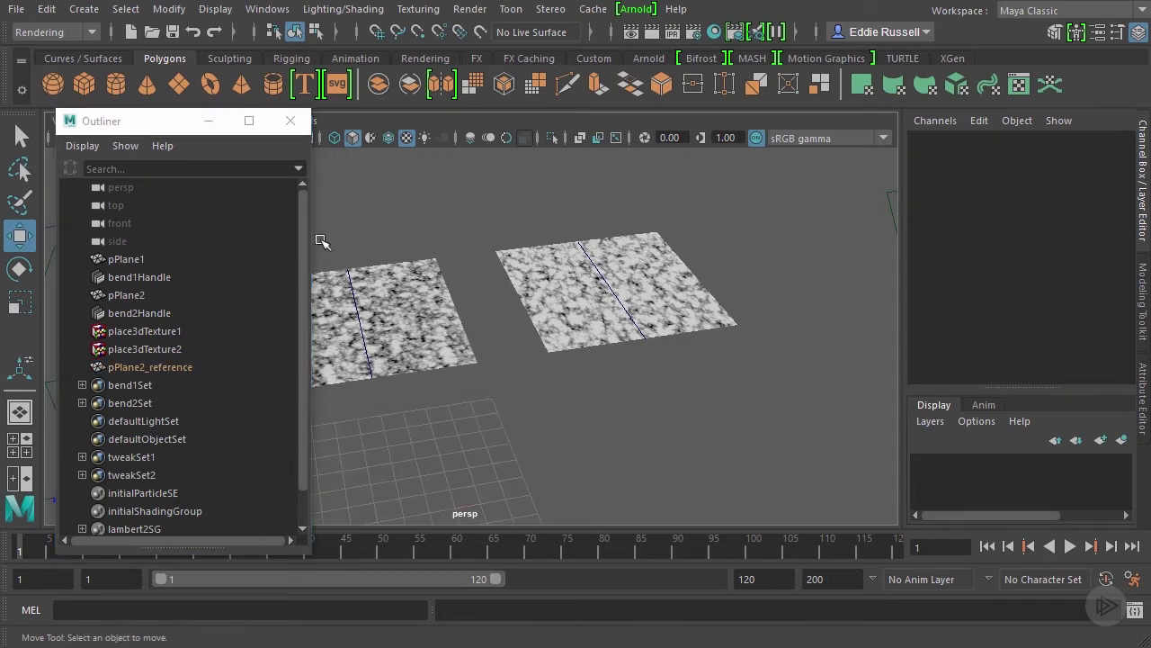
{"action": "left_click", "coordinate": [208, 121]}
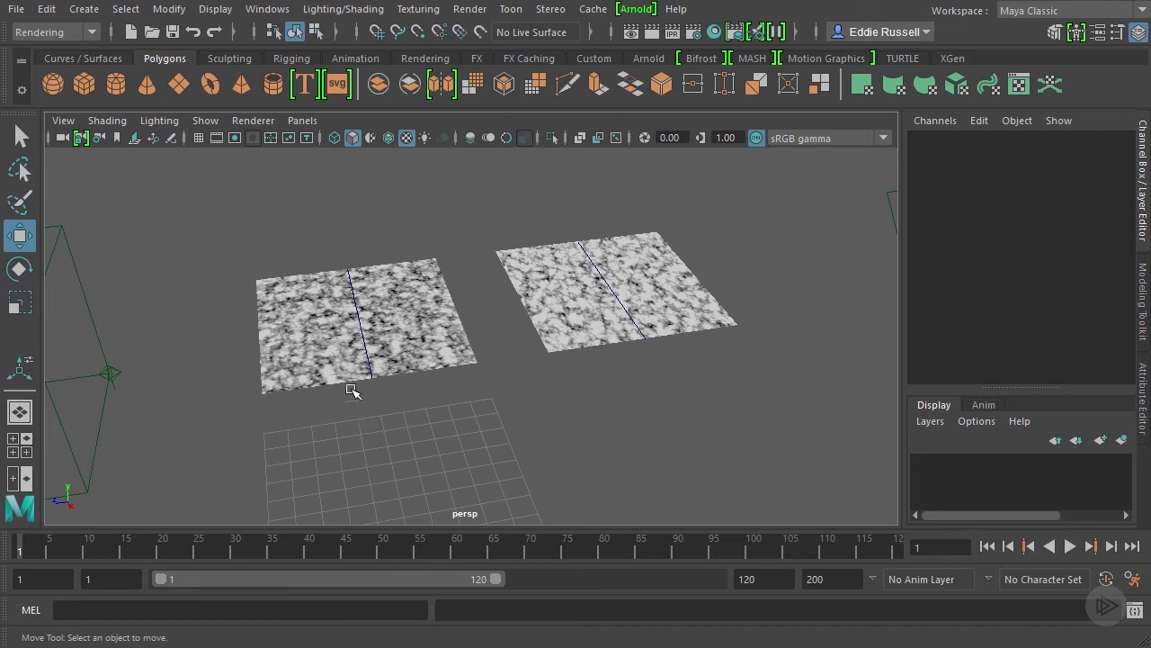
- Select bend2Handle, bend the left plane by dragging Curvature, then set Curvature to 0
{"action": "scroll", "coordinate": [368, 301], "scroll_direction": "up", "scroll_amount": 5}
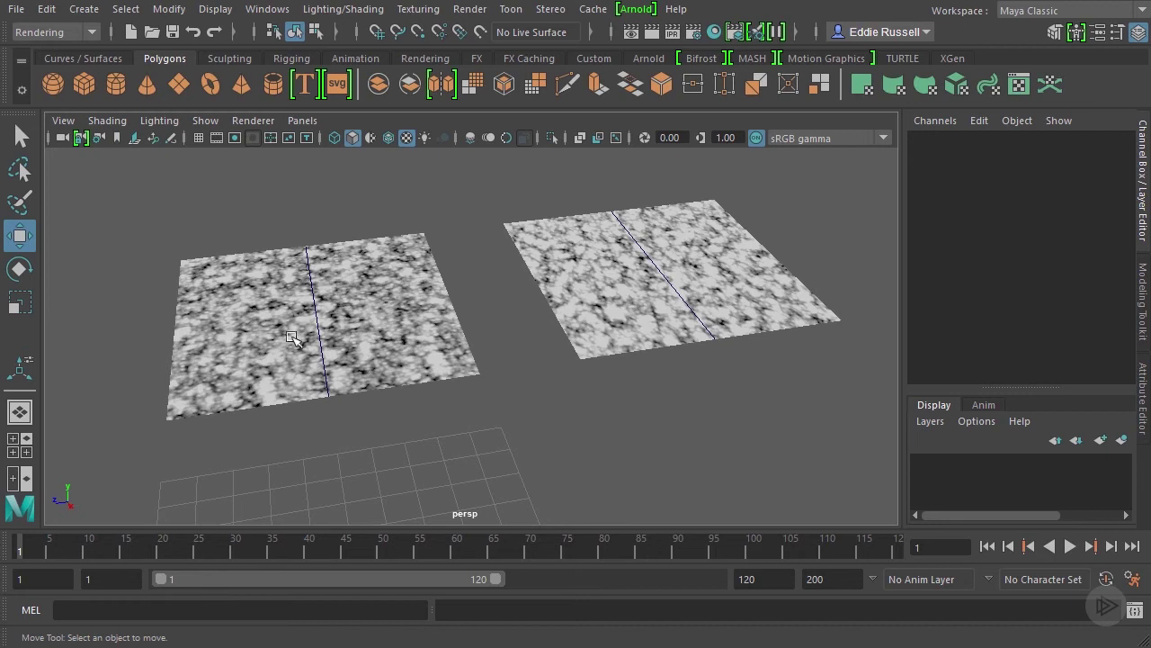
{"action": "left_click_drag", "start_coordinate": [373, 382], "coordinate": [372, 349], "text": "alt"}
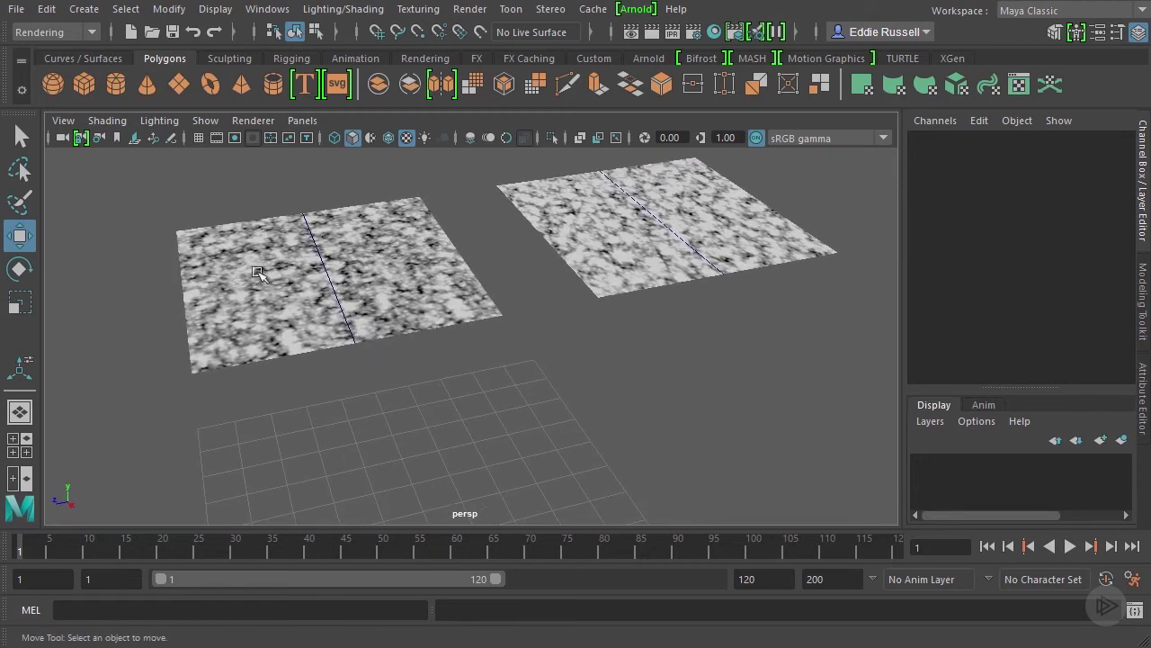
{"action": "left_click", "coordinate": [321, 264]}
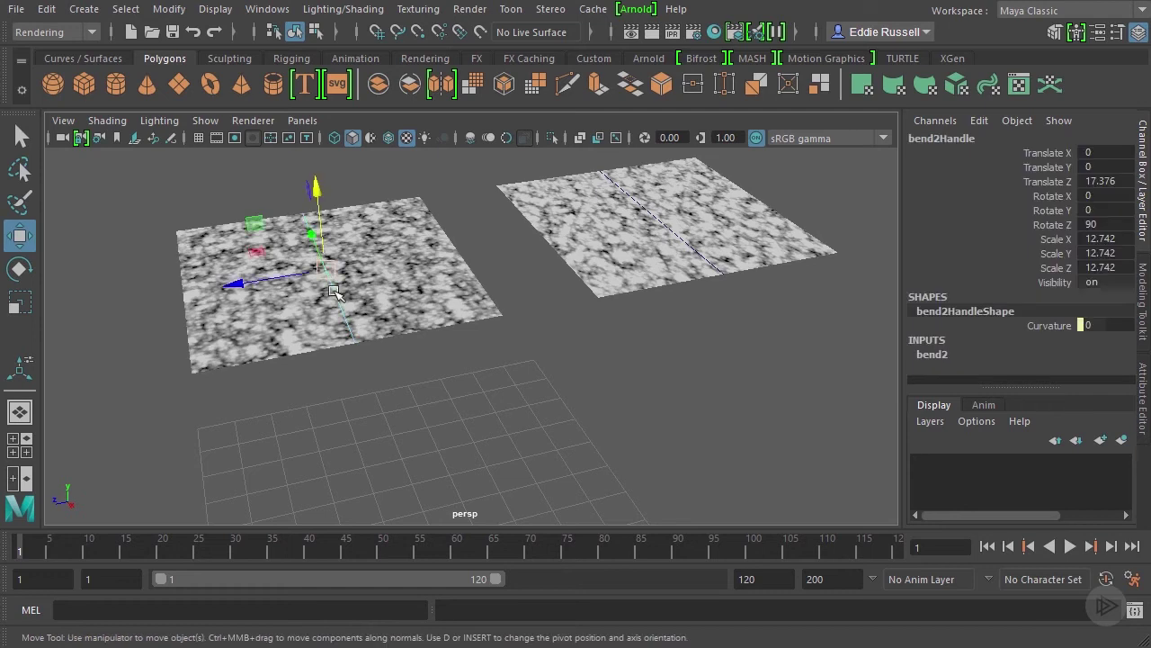
{"action": "key", "text": "q"}
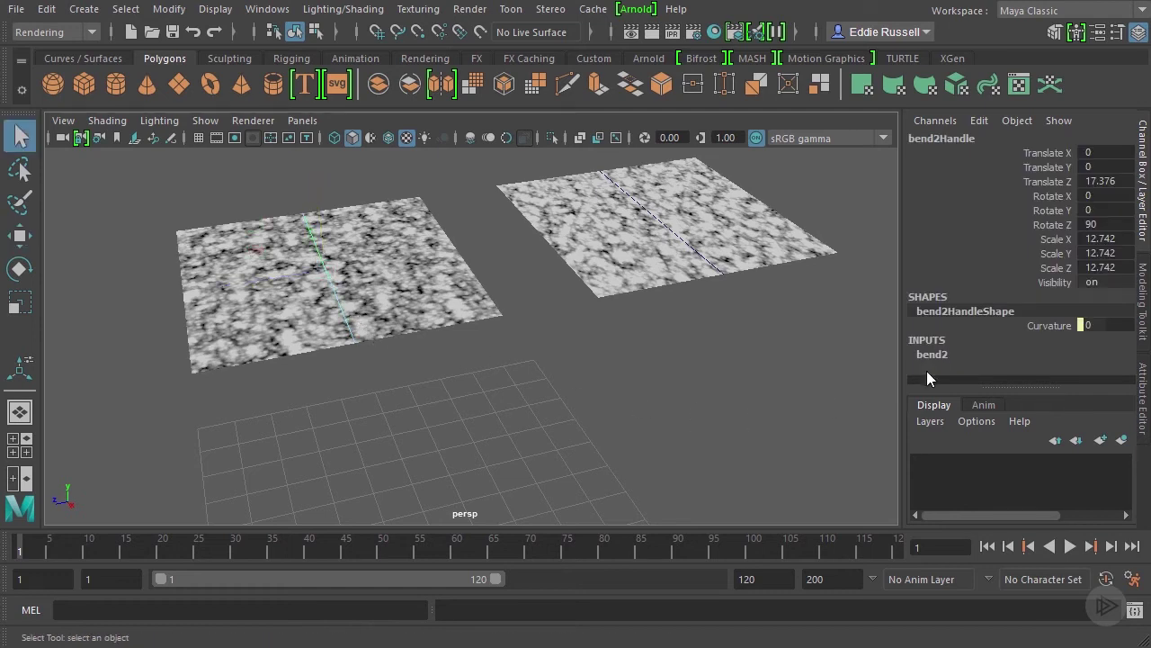
{"action": "left_click", "coordinate": [947, 355]}
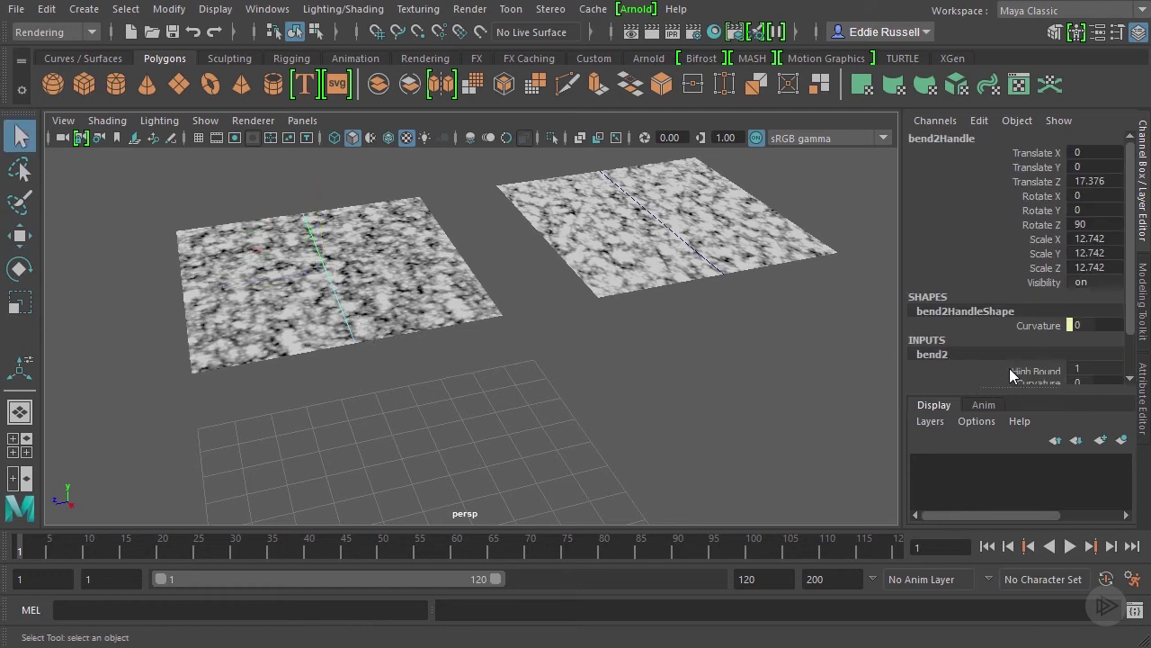
{"action": "scroll", "coordinate": [1012, 361], "scroll_direction": "down", "scroll_amount": 1}
{"action": "left_click", "coordinate": [1036, 343]}
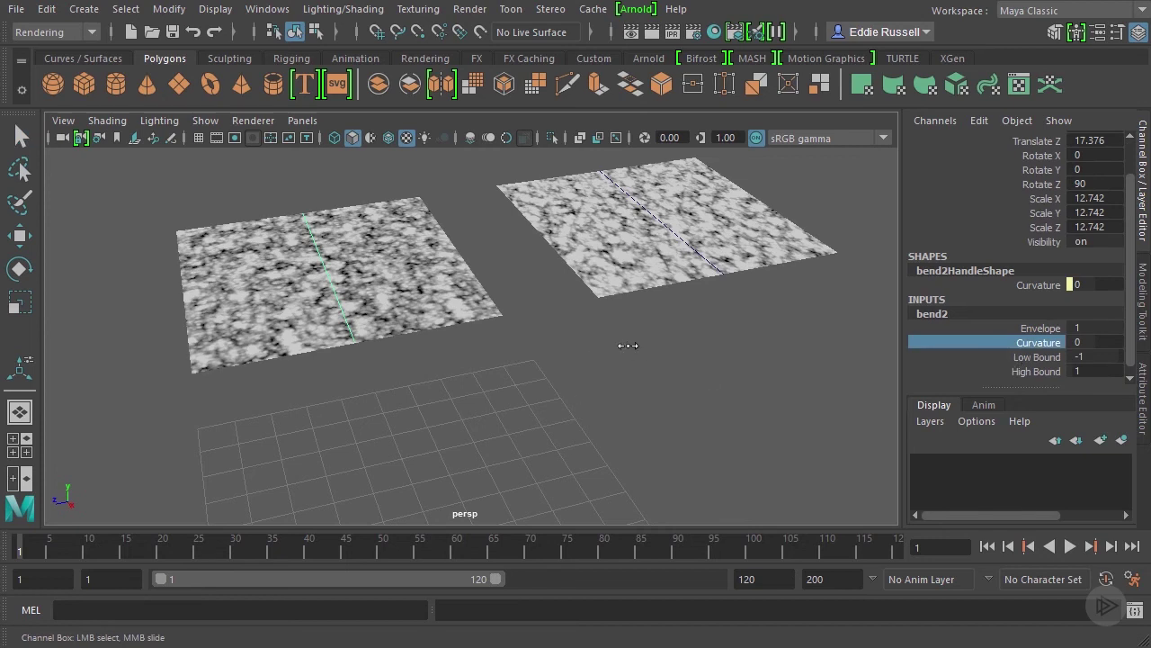
{"action": "middle_click_drag", "start_coordinate": [624, 343], "coordinate": [596, 324]}
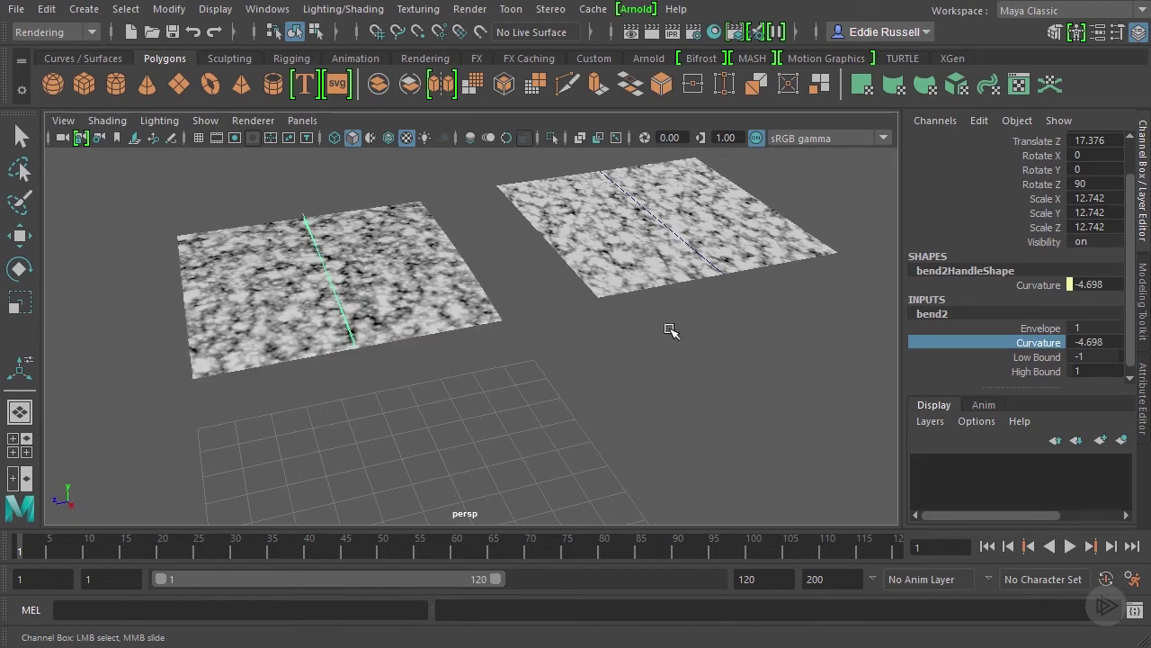
{"action": "left_click", "coordinate": [1090, 345]}
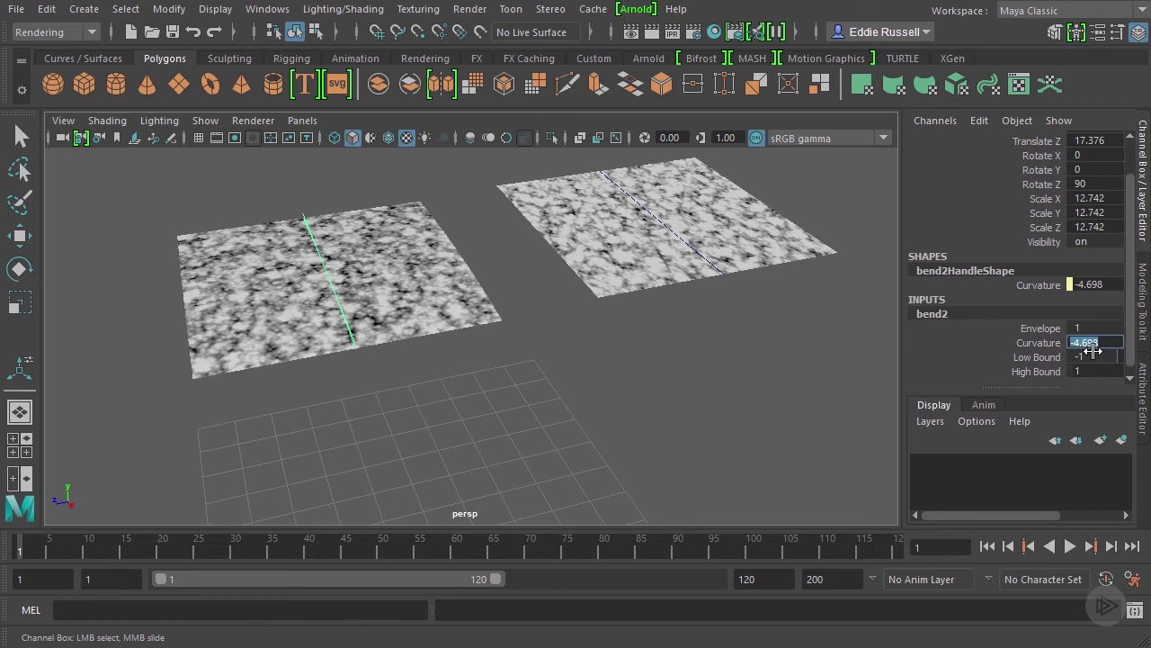
{"action": "type", "text": "0"}
{"action": "key", "text": "Return"}
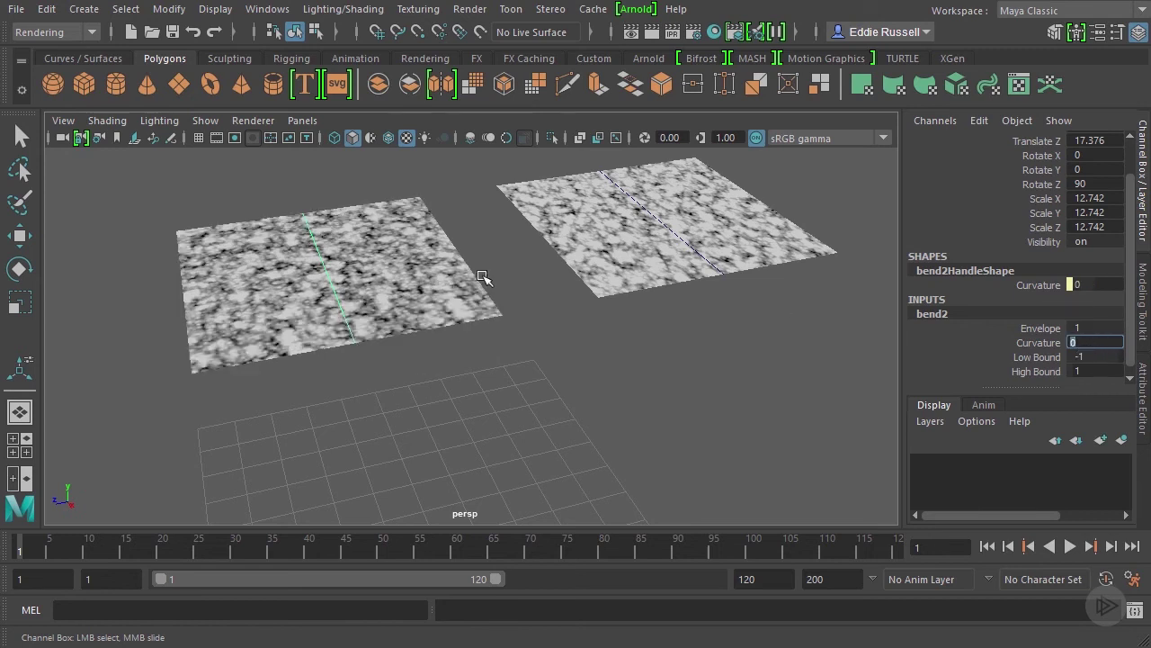
- Switch the viewport renderer to Legacy High Quality Viewport and deselect the bend handle
{"action": "left_click", "coordinate": [257, 123]}
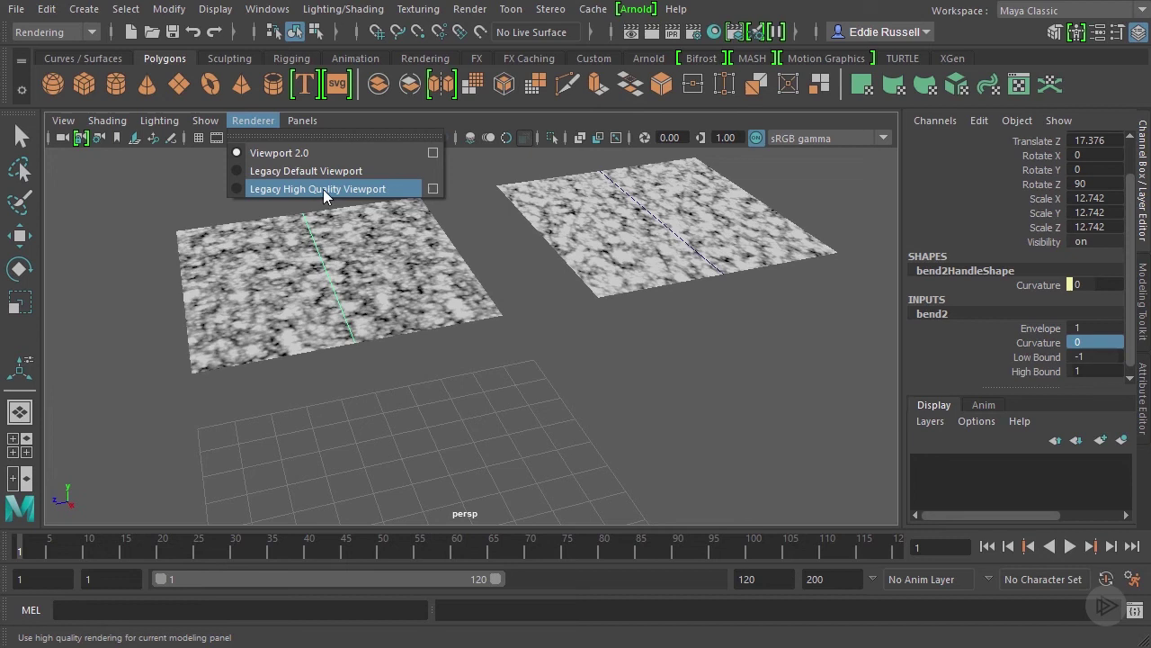
{"action": "left_click", "coordinate": [347, 189]}
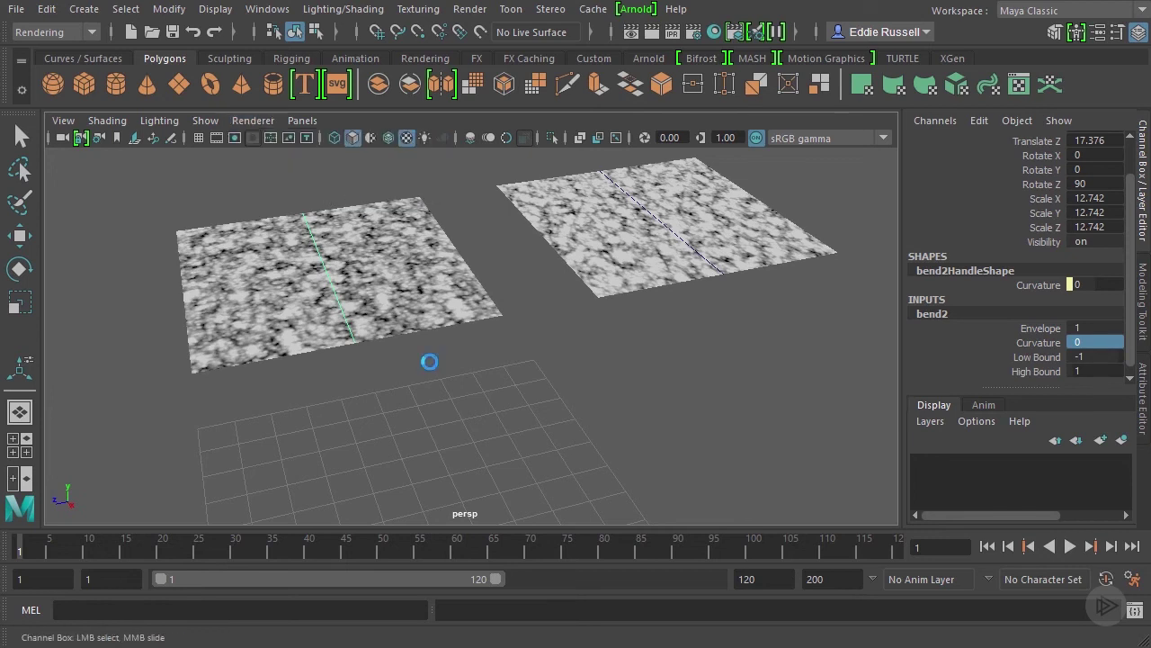
{"action": "key", "text": "q"}
{"action": "left_click", "coordinate": [501, 351]}
{"action": "mouse_move", "coordinate": [568, 347]}
{"action": "left_mouse_down", "text": "alt"}
{"action": "mouse_move", "coordinate": [575, 316]}
{"action": "mouse_move", "coordinate": [545, 352]}
{"action": "left_mouse_up", "text": "alt"}
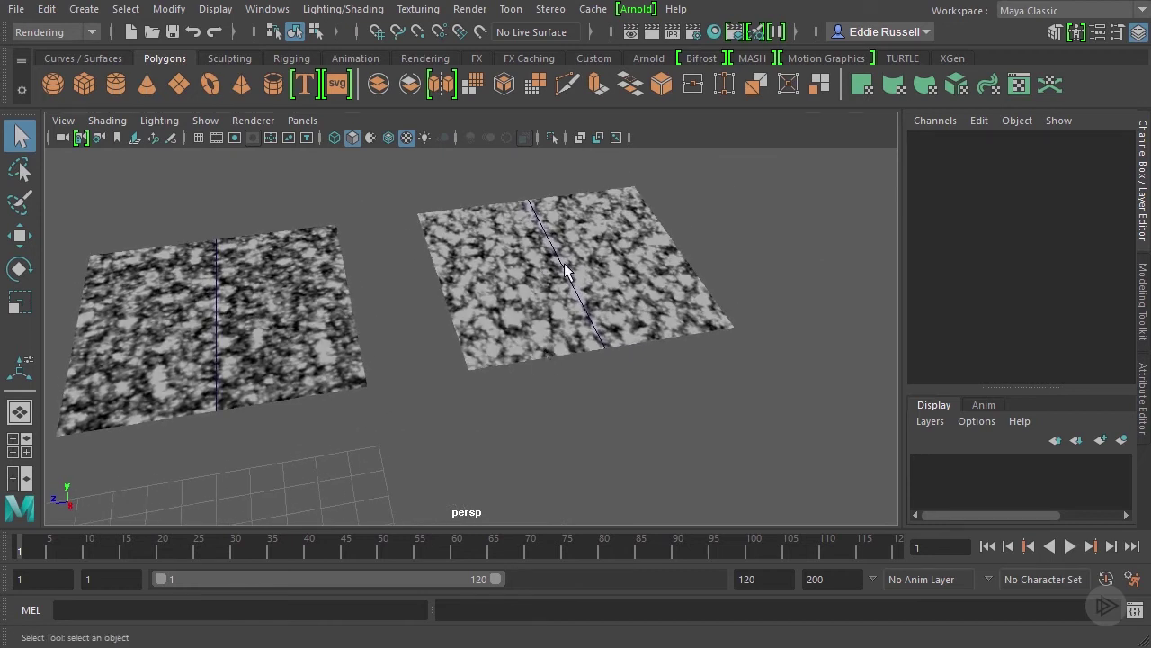
- Bend the right plane through bend1 Curvature, then reset Curvature to 0
{"action": "left_click", "coordinate": [575, 288]}
{"action": "key", "text": "ctrl+b"}
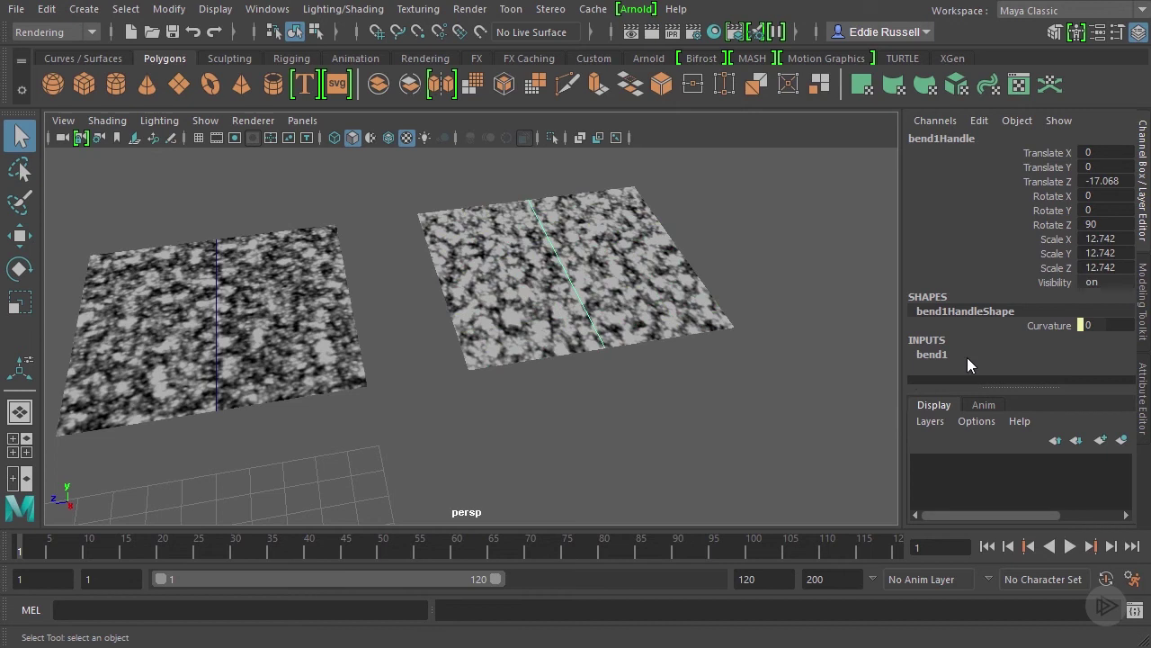
{"action": "left_click", "coordinate": [967, 357]}
{"action": "scroll", "coordinate": [1001, 369], "scroll_direction": "down", "scroll_amount": 1}
{"action": "left_click", "coordinate": [1016, 343]}
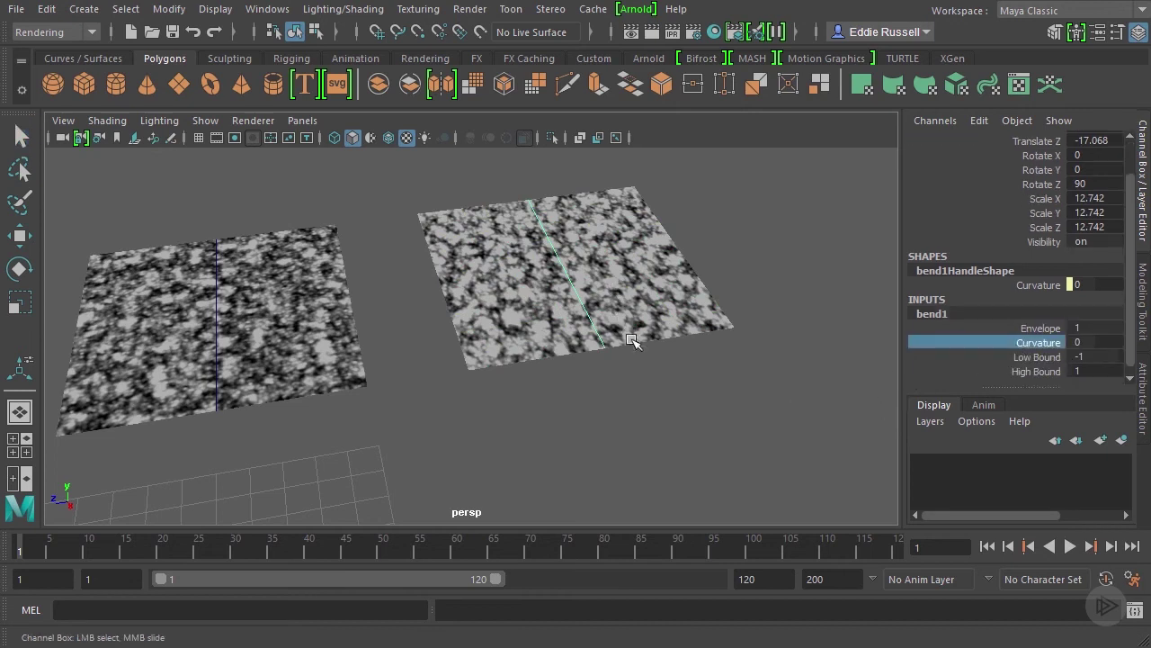
{"action": "middle_click_drag", "start_coordinate": [706, 417], "coordinate": [594, 275]}
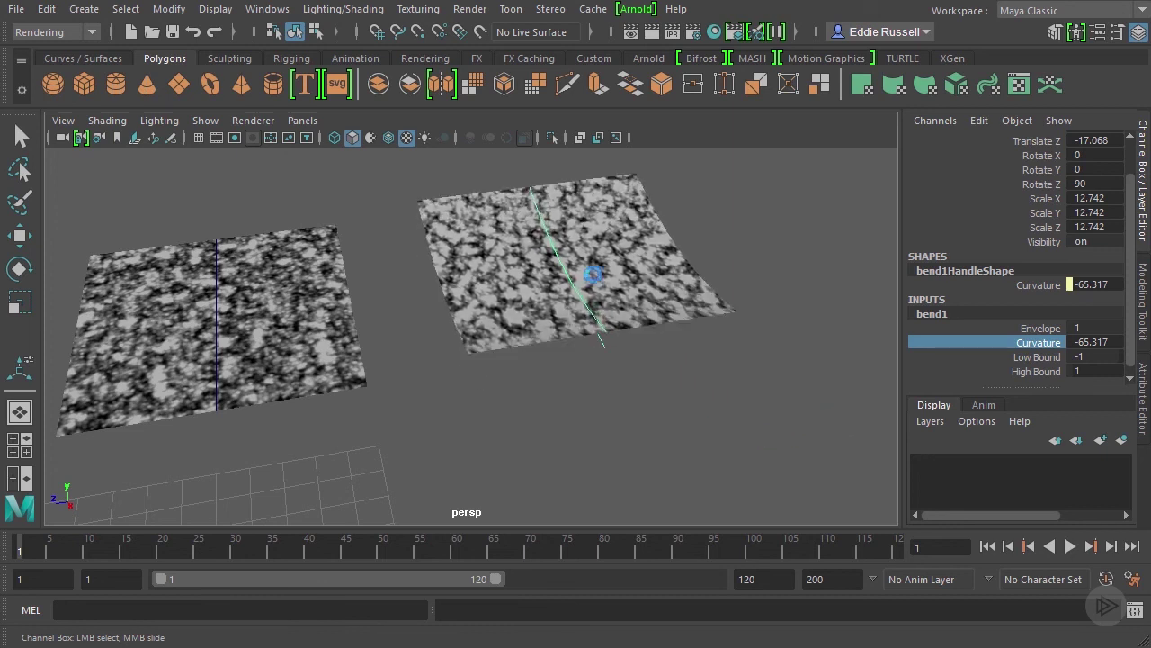
{"action": "left_click", "coordinate": [1102, 356]}
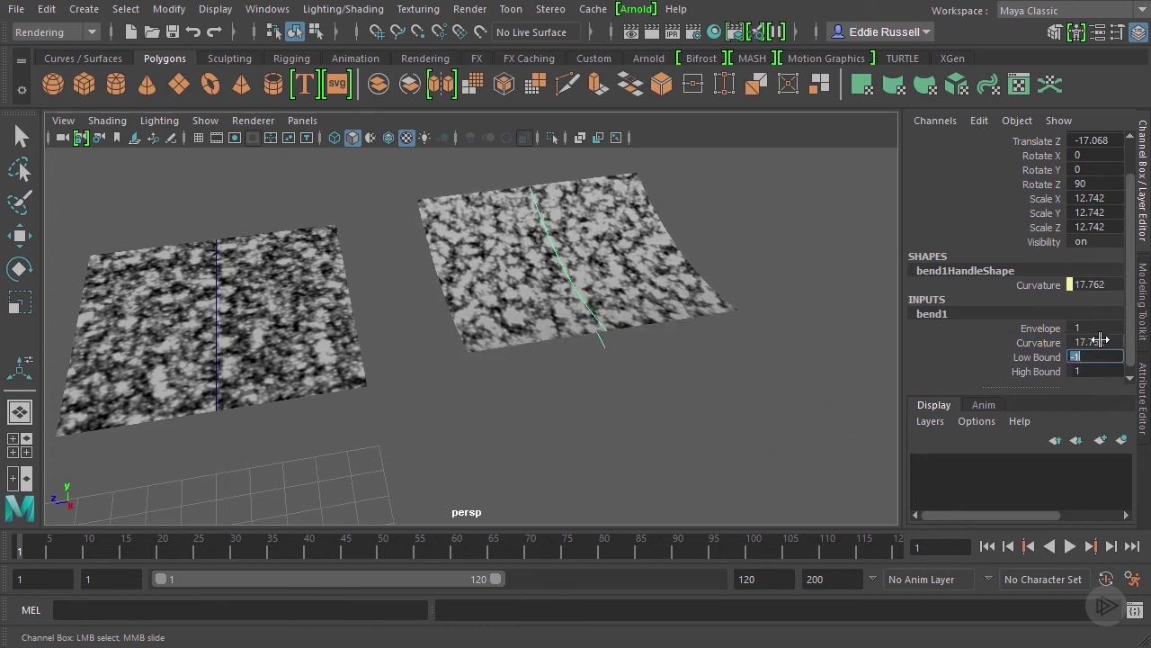
{"action": "left_click", "coordinate": [1099, 342]}
{"action": "type", "text": "0"}
{"action": "key", "text": "Return"}
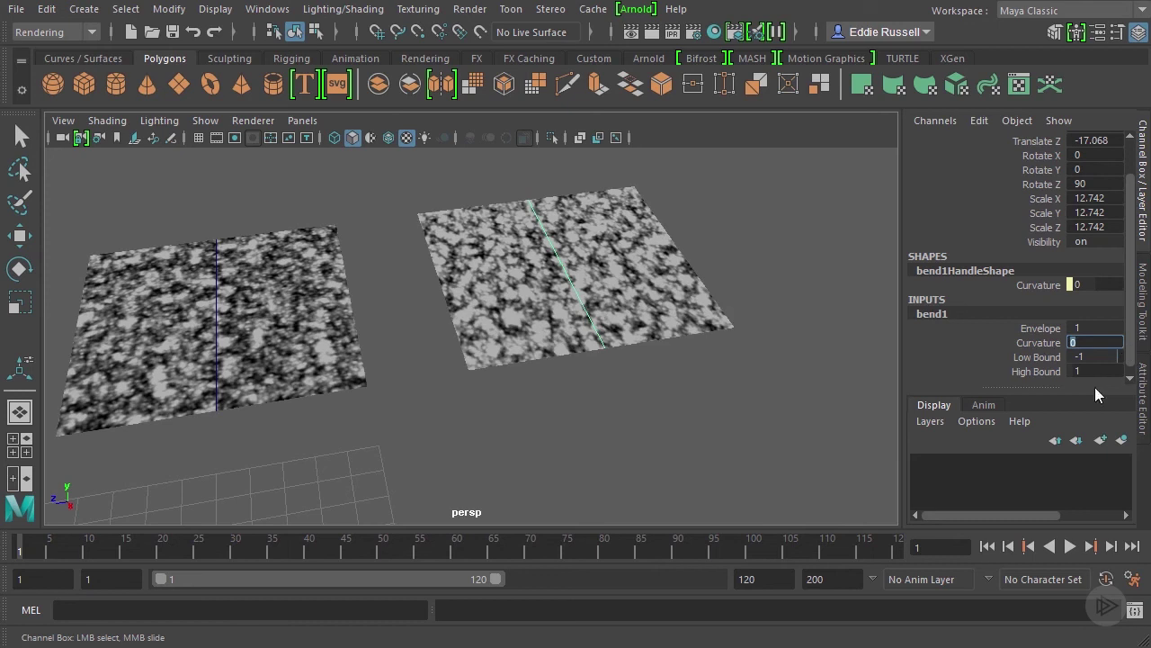
- Bend the left plane via bend2 Curvature to -37.128 and further, then reset to 0
{"action": "middle_click_drag", "start_coordinate": [387, 333], "coordinate": [516, 275], "text": "alt"}
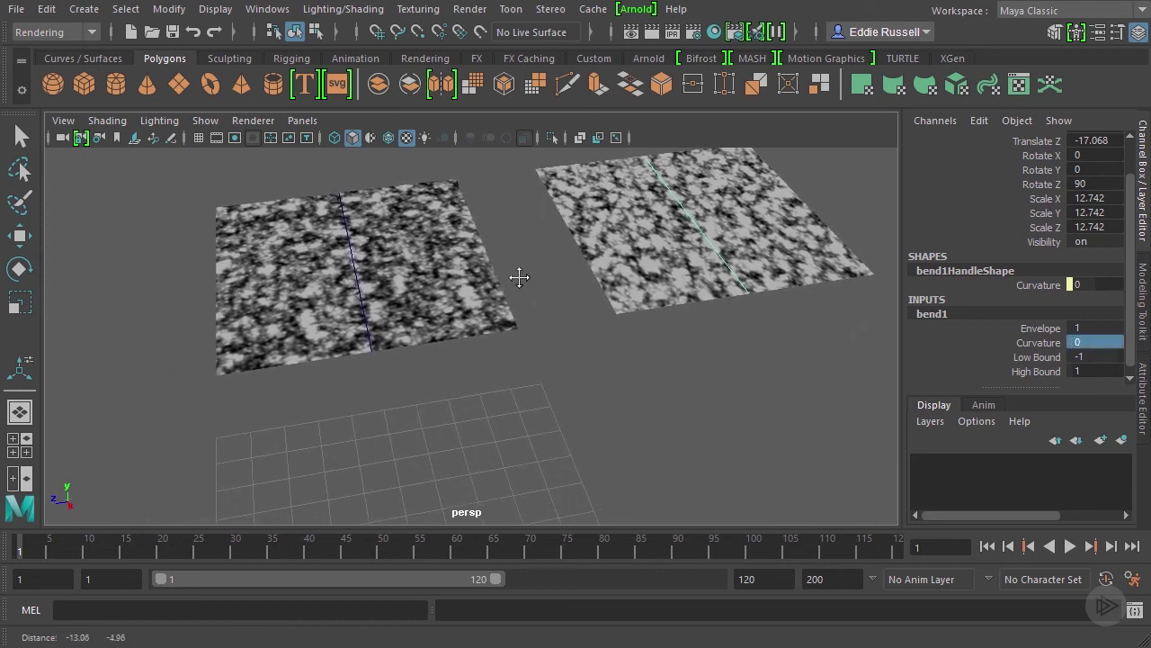
{"action": "key", "text": "q"}
{"action": "left_click", "coordinate": [355, 257]}
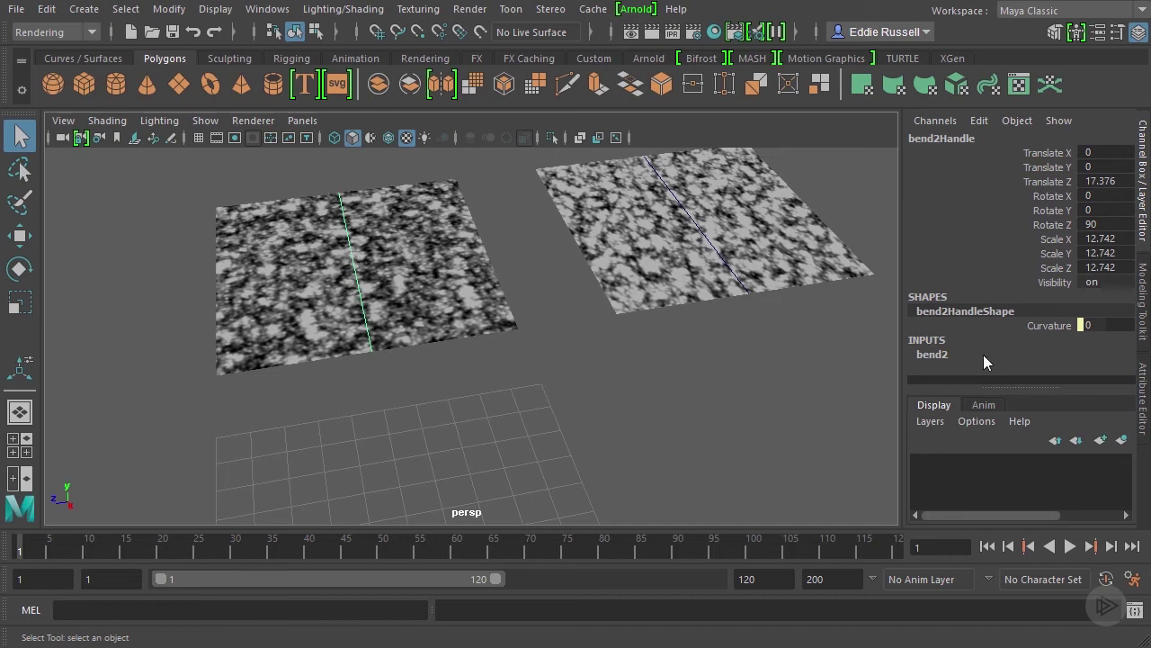
{"action": "left_click", "coordinate": [983, 354]}
{"action": "scroll", "coordinate": [1009, 379], "scroll_direction": "down", "scroll_amount": 3}
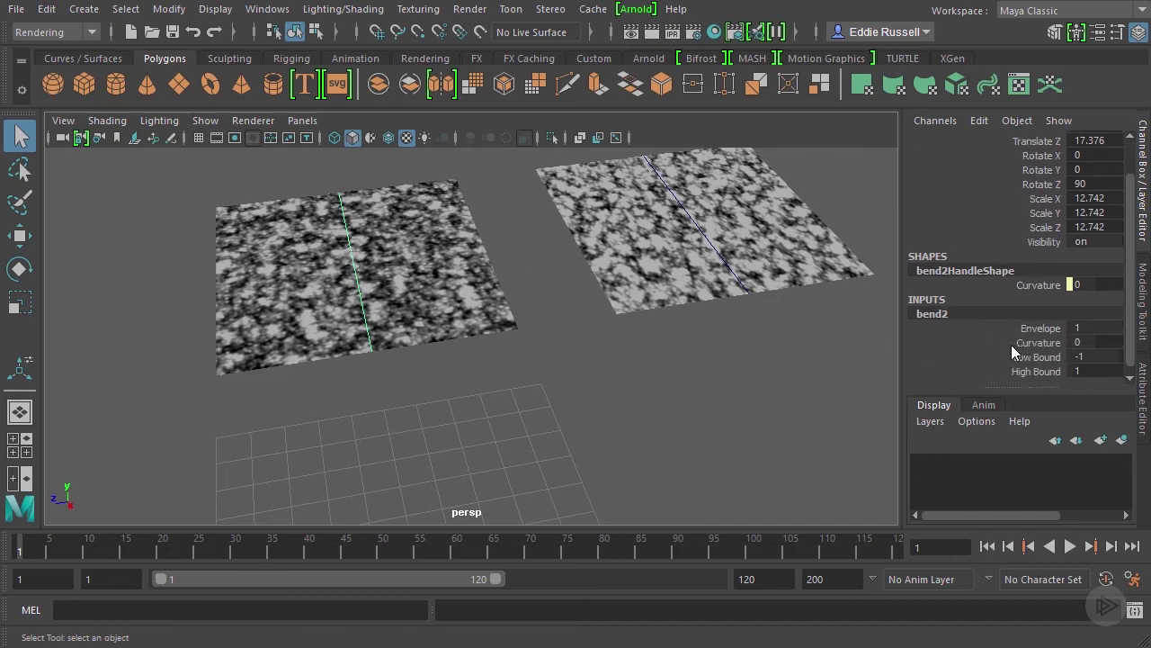
{"action": "left_click", "coordinate": [1011, 344]}
{"action": "middle_click_drag", "start_coordinate": [594, 361], "coordinate": [797, 362]}
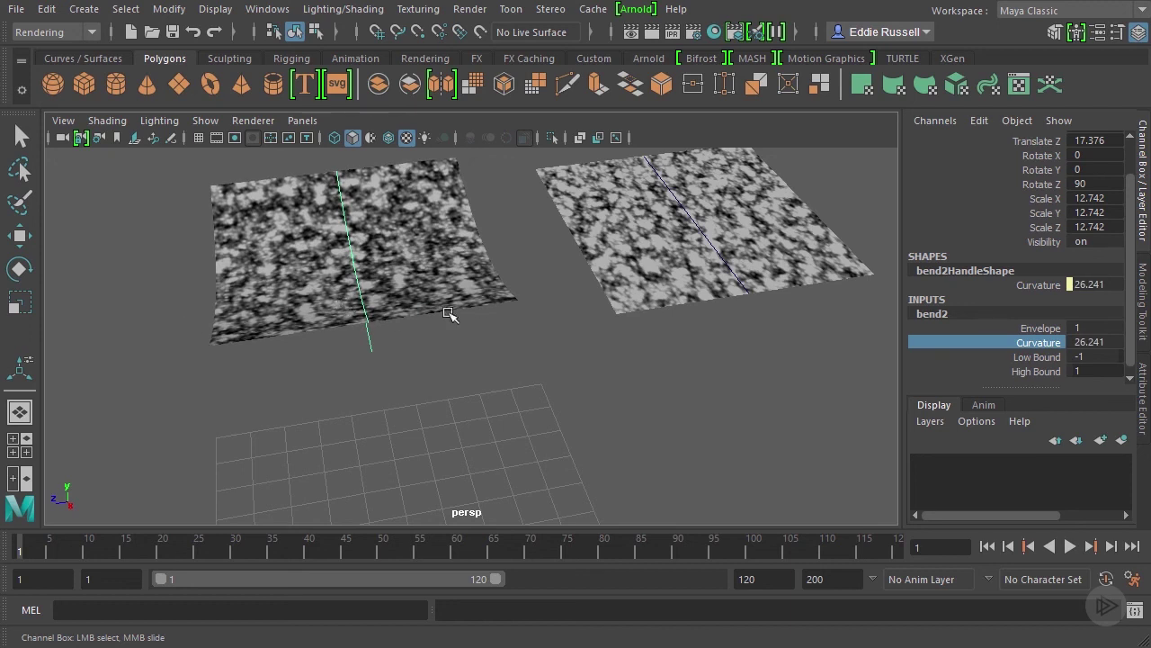
{"action": "middle_click_drag", "start_coordinate": [588, 369], "coordinate": [513, 368]}
{"action": "left_click", "coordinate": [1098, 341]}
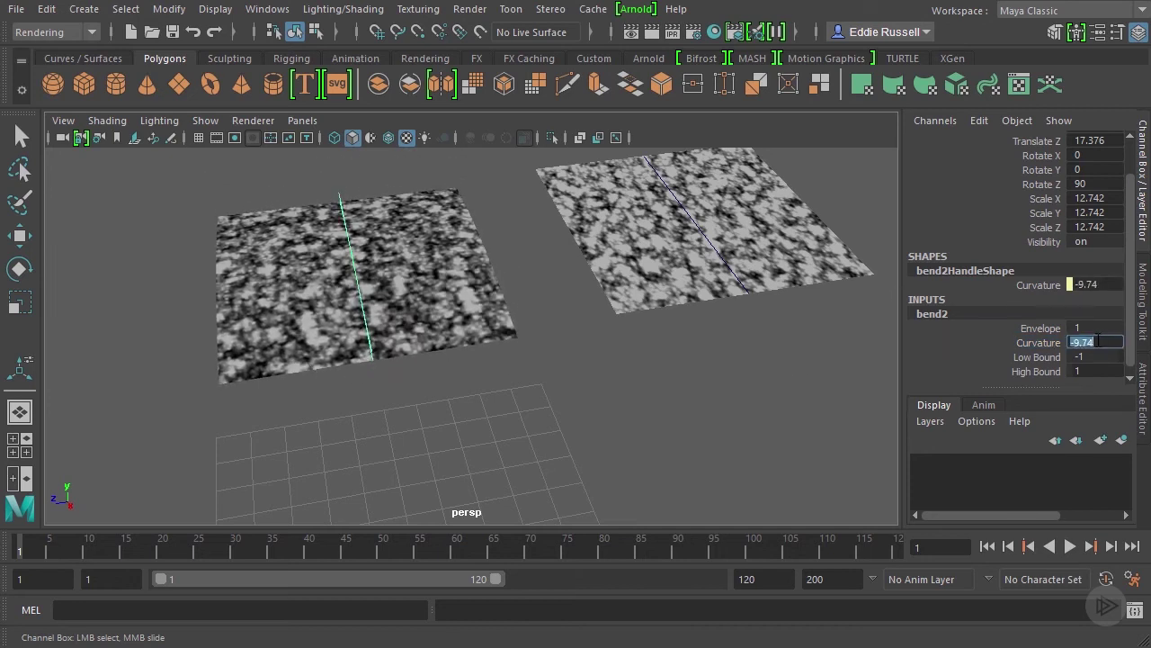
{"action": "type", "text": "0"}
{"action": "key", "text": "Return"}
- Create a texture reference object for the right textured plane
{"action": "left_click", "coordinate": [755, 259]}
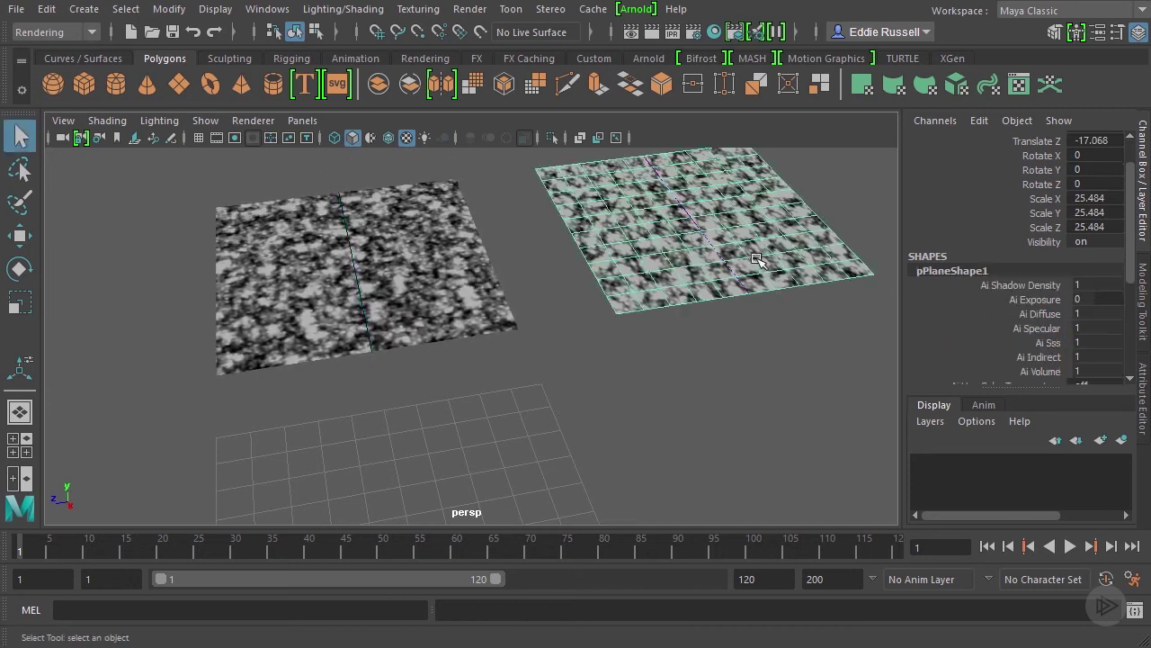
{"action": "middle_click_drag", "start_coordinate": [782, 317], "coordinate": [686, 344], "text": "alt"}
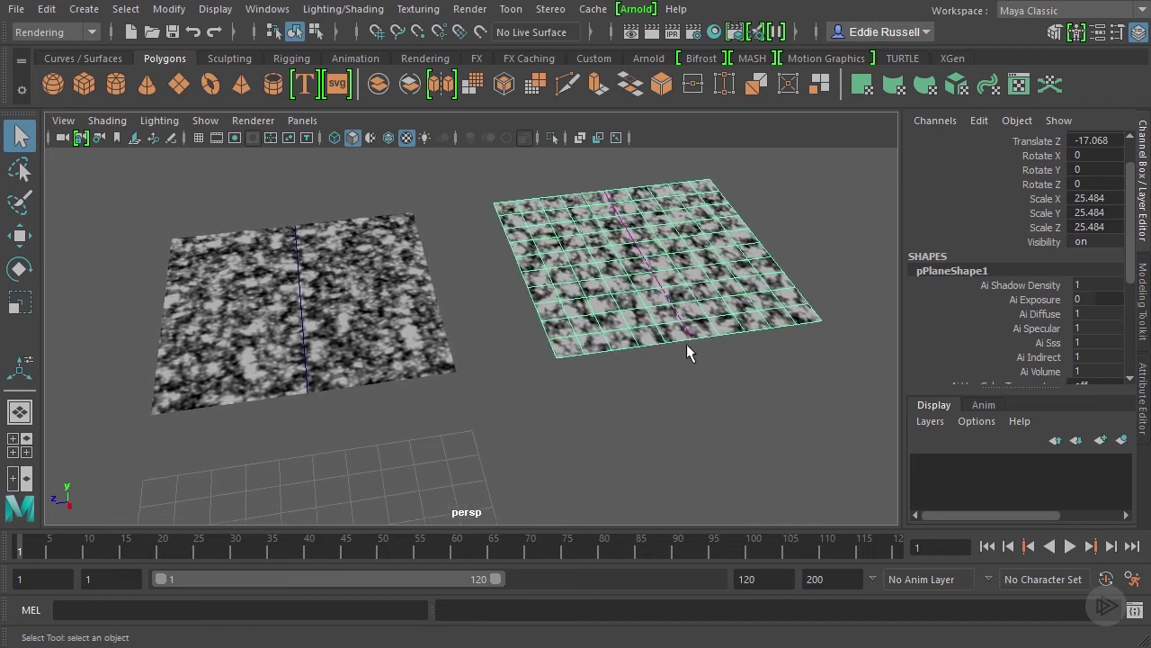
{"action": "left_click", "coordinate": [417, 9]}
{"action": "left_click", "coordinate": [458, 154]}
- Move the right plane's reference copy to Translate X 30.862 and reselect the plane
{"action": "left_click", "coordinate": [19, 235]}
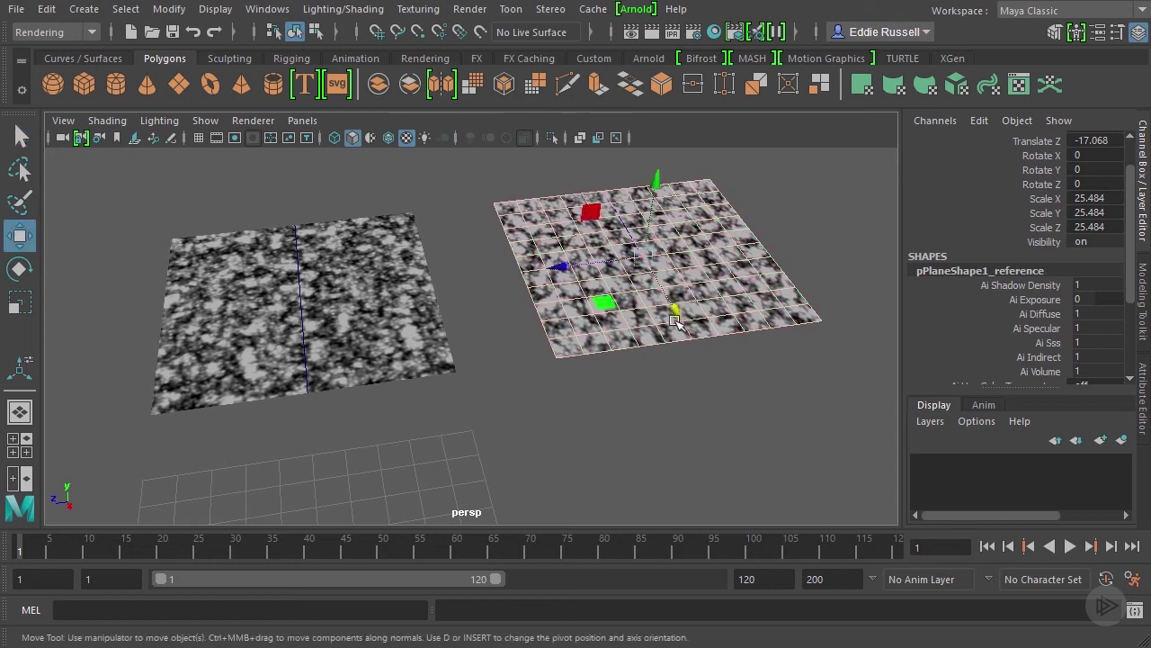
{"action": "left_click_drag", "start_coordinate": [694, 331], "coordinate": [910, 585]}
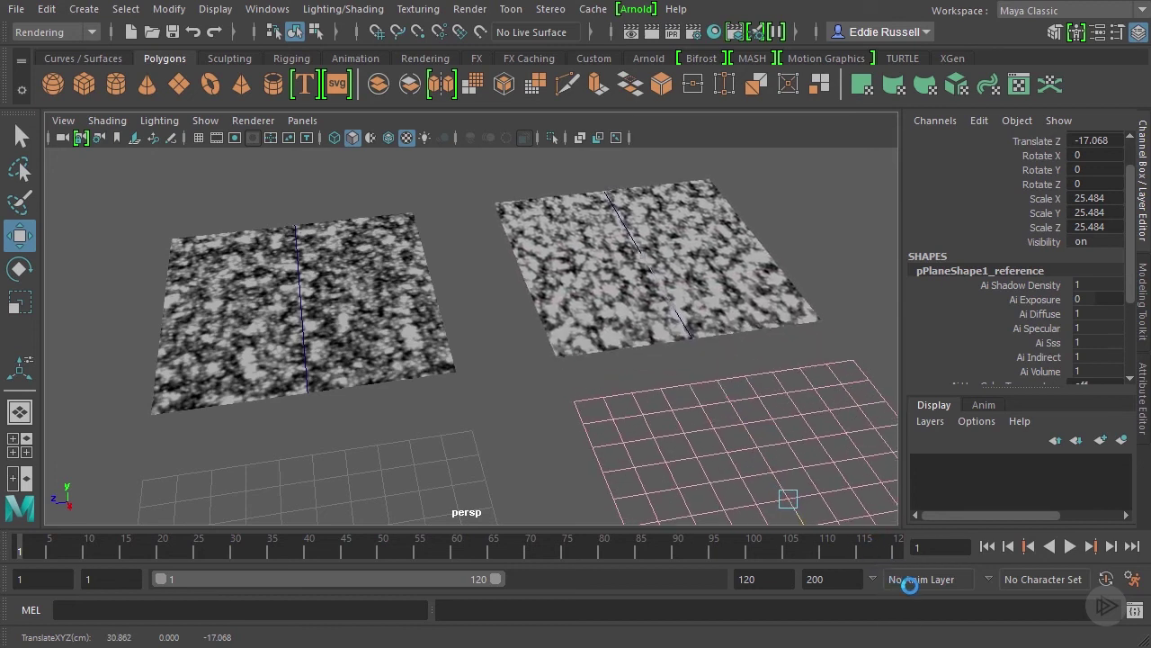
{"action": "key", "text": "q"}
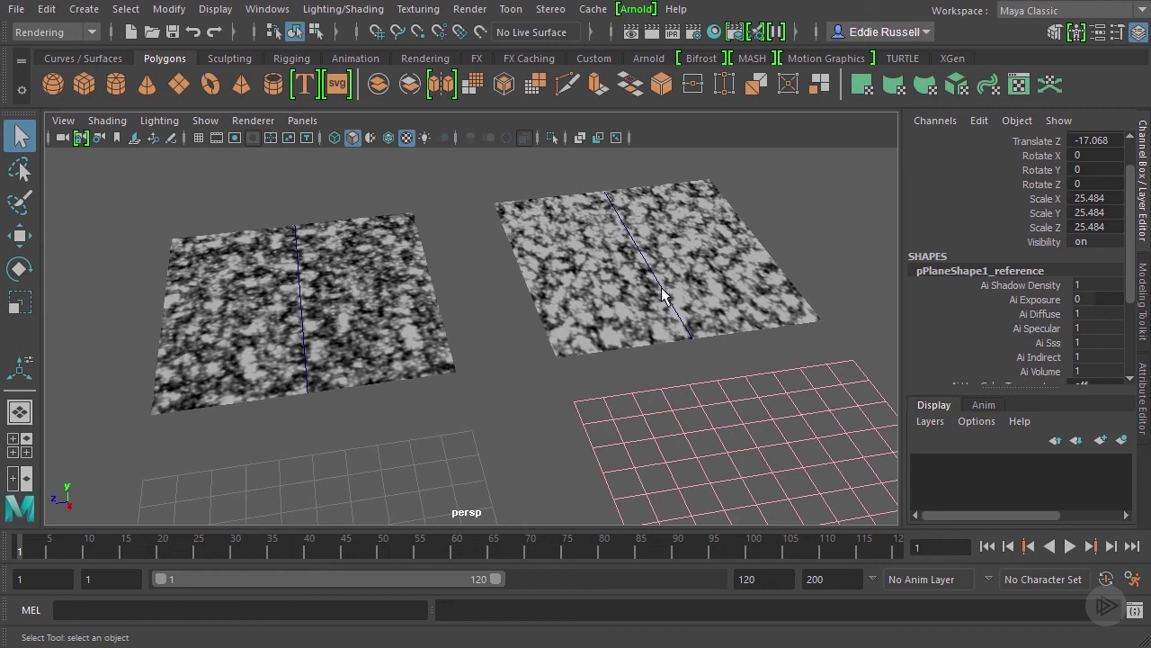
{"action": "left_click", "coordinate": [664, 295]}
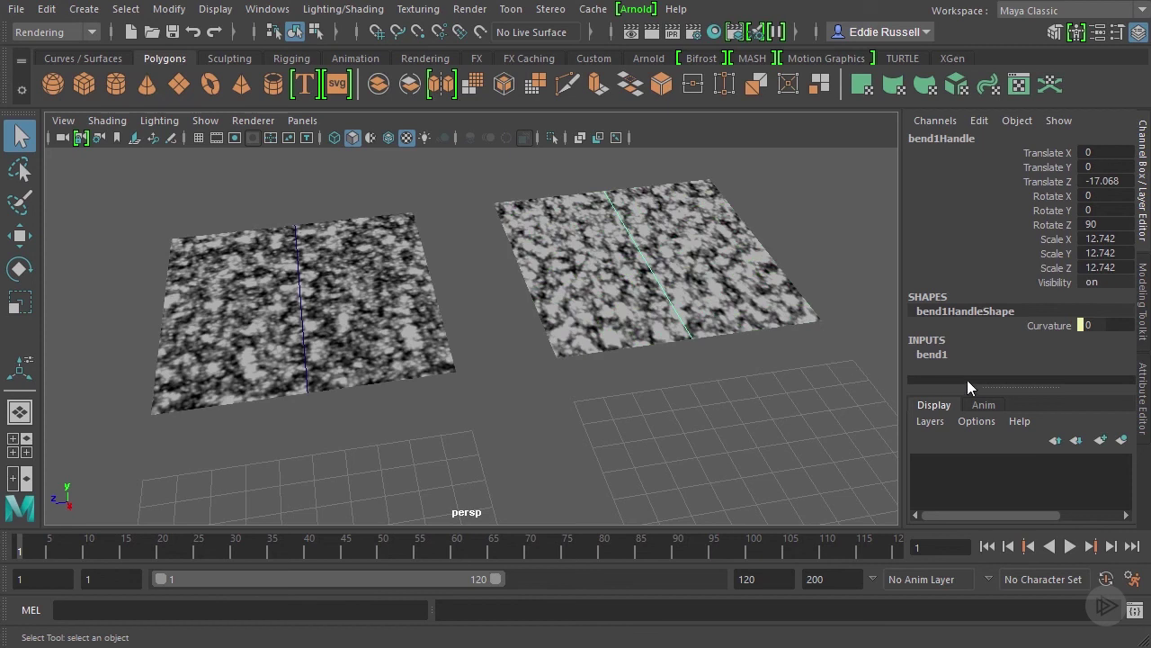
- Arch the right plane both ways via bend1 Curvature, reaching -23.606, and inspect it
{"action": "left_click", "coordinate": [964, 354]}
{"action": "left_click", "coordinate": [1005, 377]}
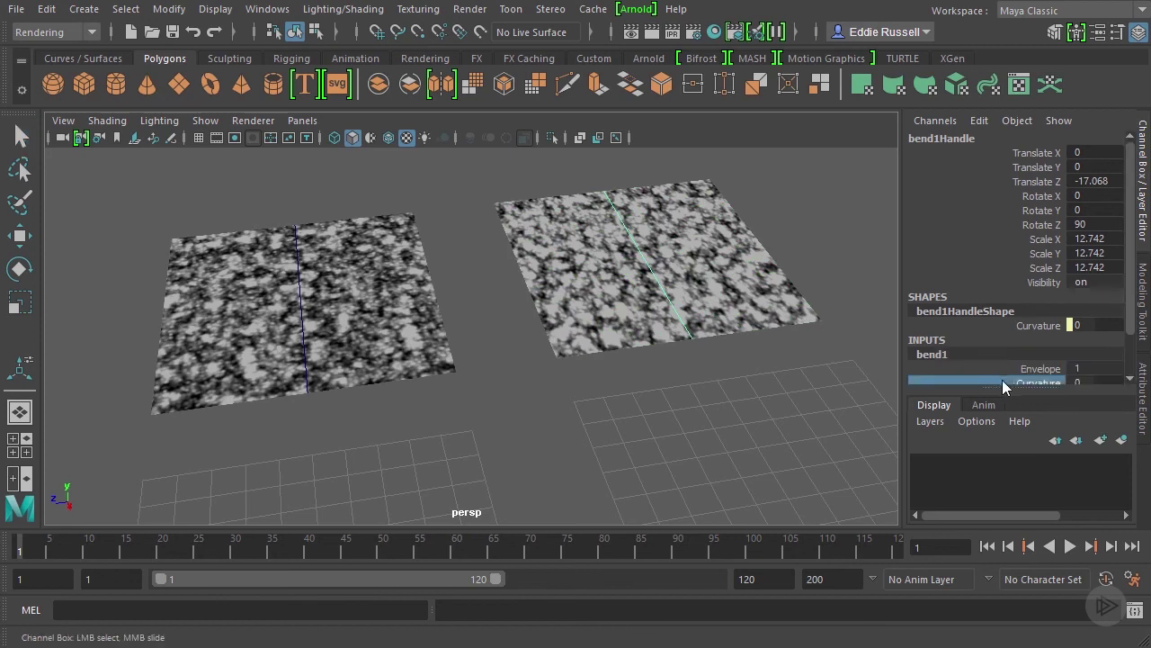
{"action": "middle_click_drag", "start_coordinate": [570, 373], "coordinate": [140, 366]}
{"action": "middle_click_drag", "start_coordinate": [173, 366], "coordinate": [502, 363]}
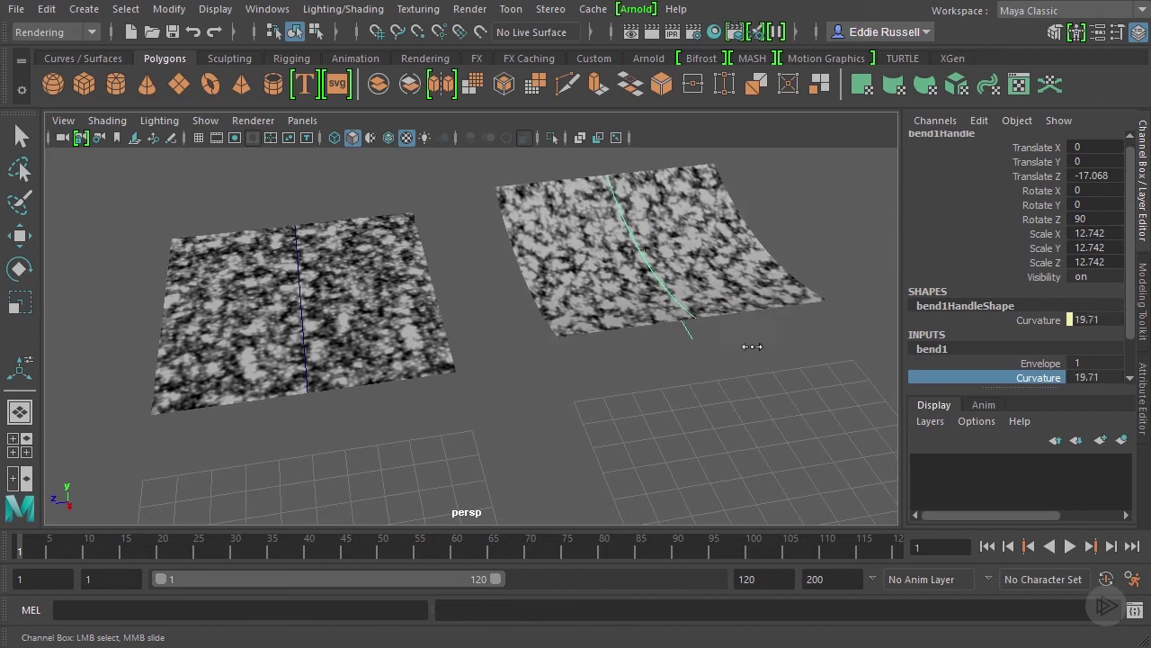
{"action": "middle_click_drag", "start_coordinate": [752, 346], "coordinate": [392, 335]}
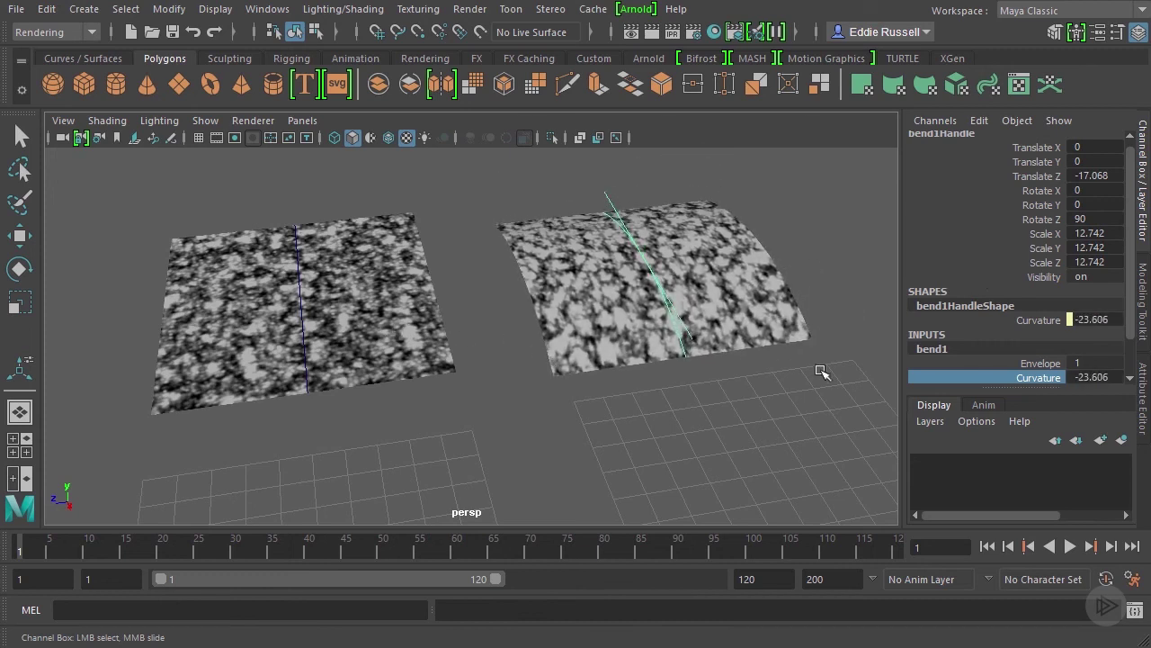
{"action": "right_click_drag", "start_coordinate": [753, 416], "coordinate": [576, 334], "text": "alt"}
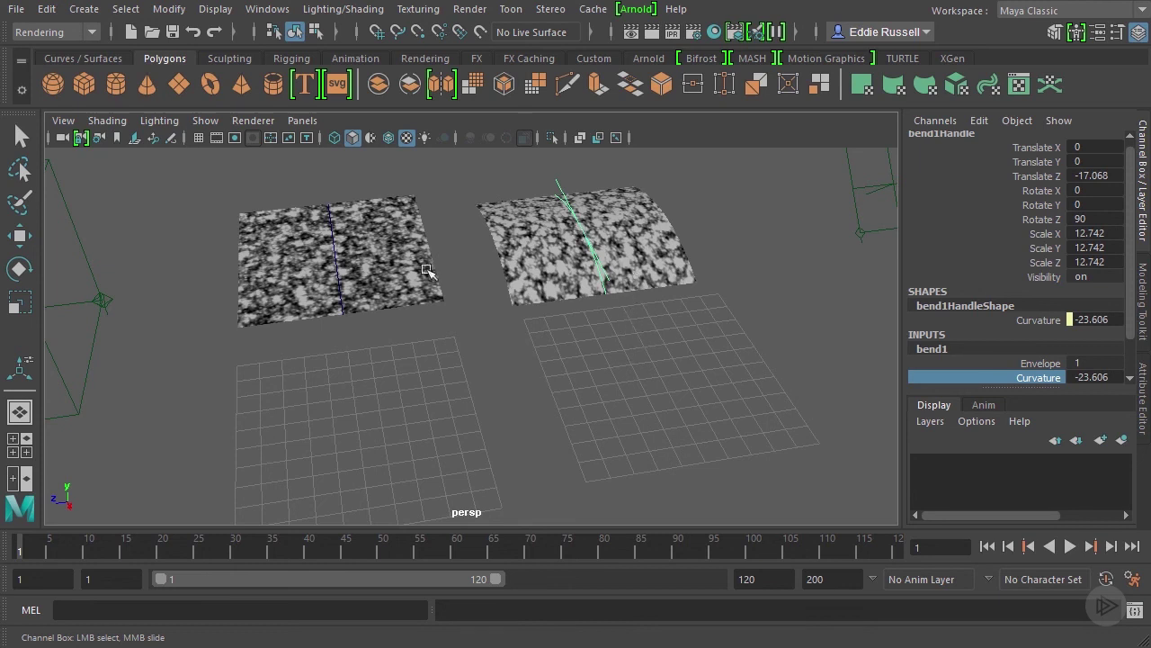
{"action": "left_click_drag", "start_coordinate": [454, 286], "coordinate": [801, 336], "text": "alt"}
- Set bend1 Curvature back to 0 so the right plane lies flat
{"action": "left_click", "coordinate": [1092, 378]}
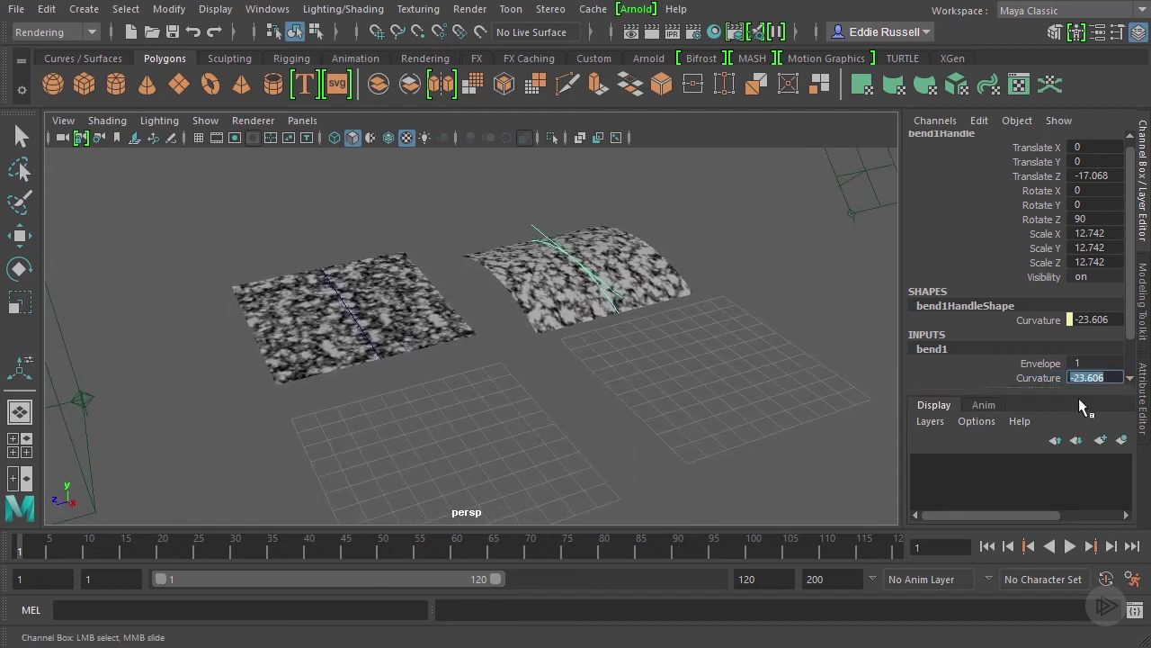
{"action": "type", "text": "0"}
{"action": "key", "text": "Return"}
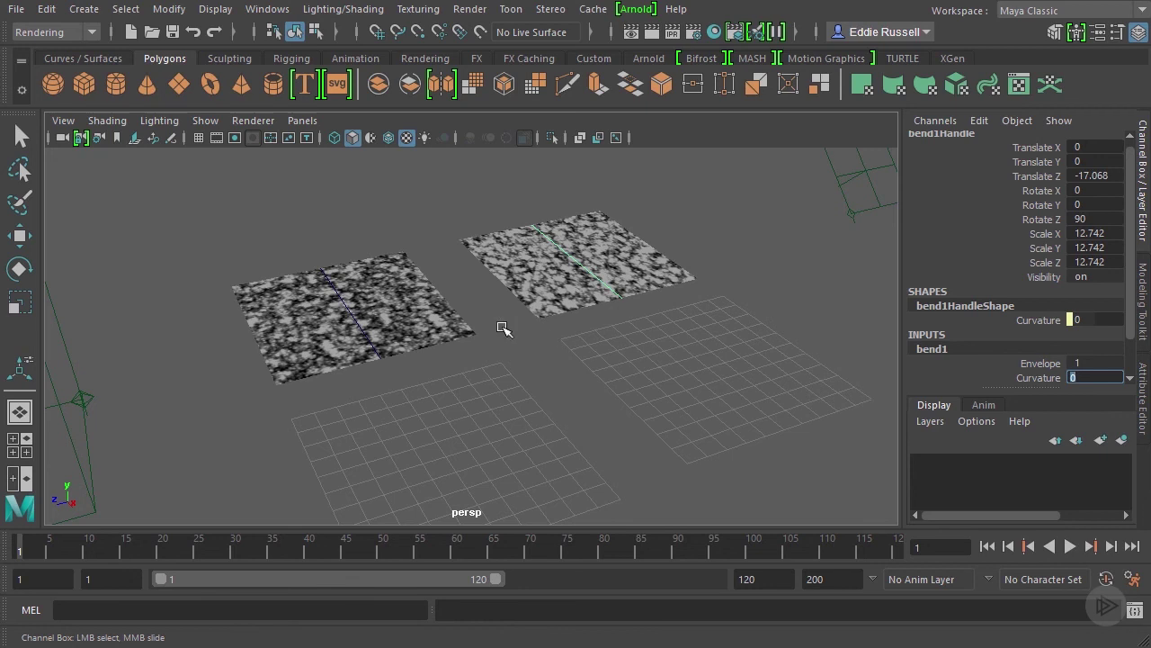
{"action": "left_click_drag", "start_coordinate": [548, 327], "coordinate": [496, 342], "text": "alt"}
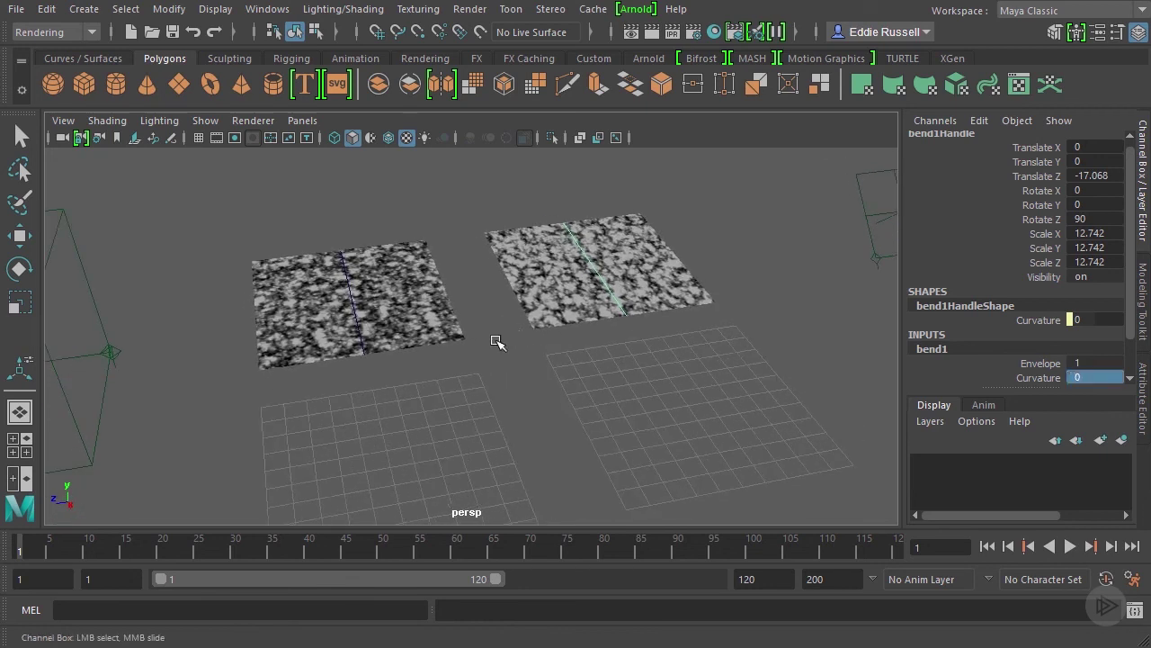
- Delete pPlane2's texture reference object, removing its reference grid
{"action": "key", "text": "q"}
{"action": "left_click", "coordinate": [437, 327]}
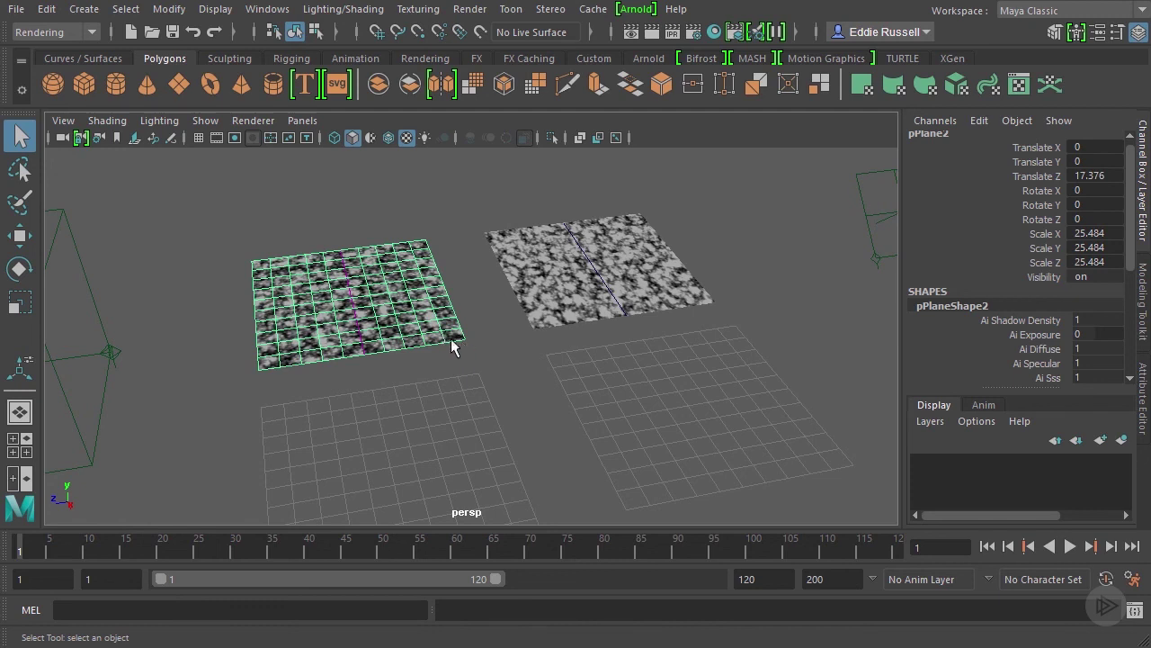
{"action": "right_click_drag", "start_coordinate": [468, 378], "coordinate": [488, 350], "text": "alt"}
{"action": "right_click_drag", "start_coordinate": [419, 314], "coordinate": [443, 331], "text": "alt"}
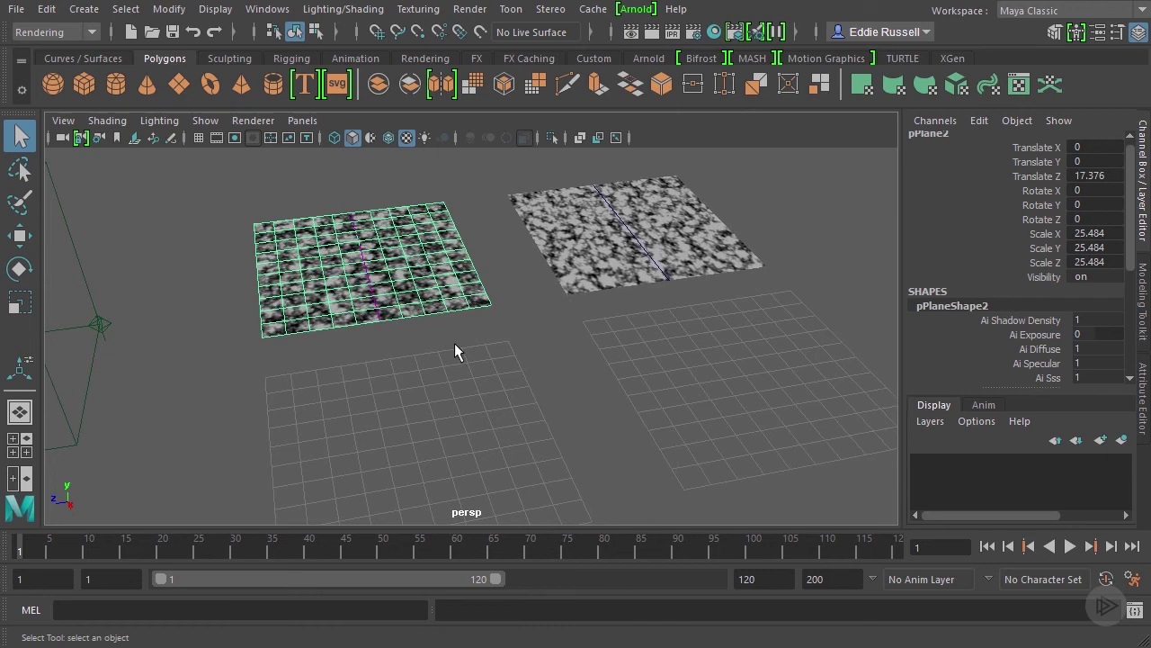
{"action": "middle_click_drag", "start_coordinate": [454, 343], "coordinate": [453, 325], "text": "alt"}
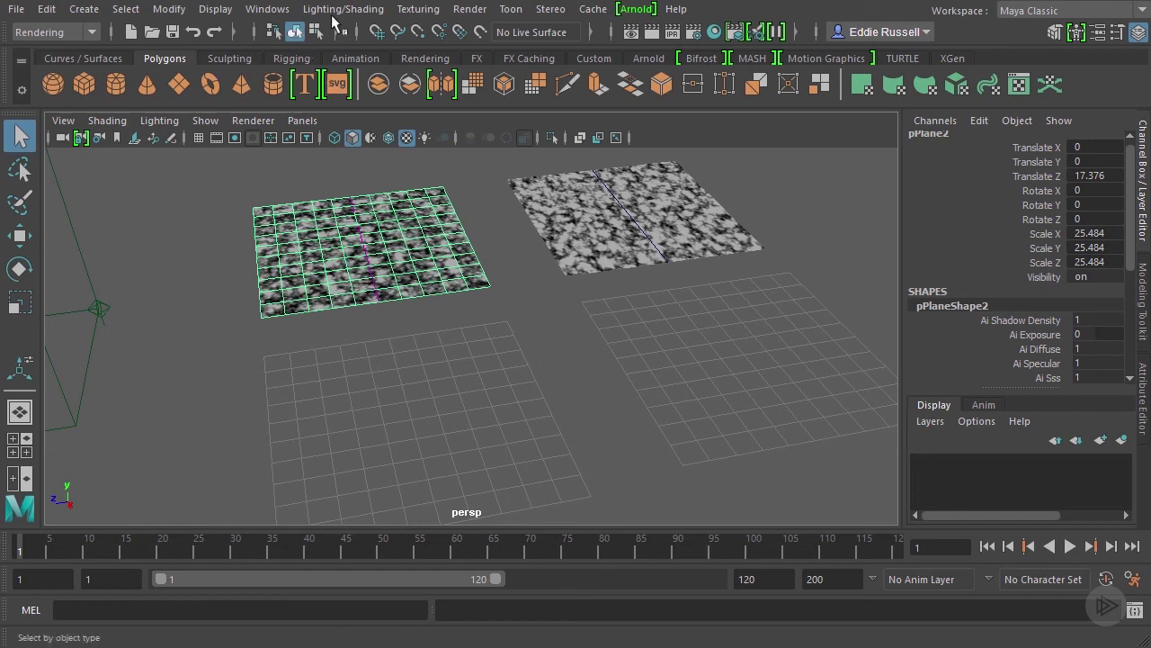
{"action": "left_click", "coordinate": [417, 10]}
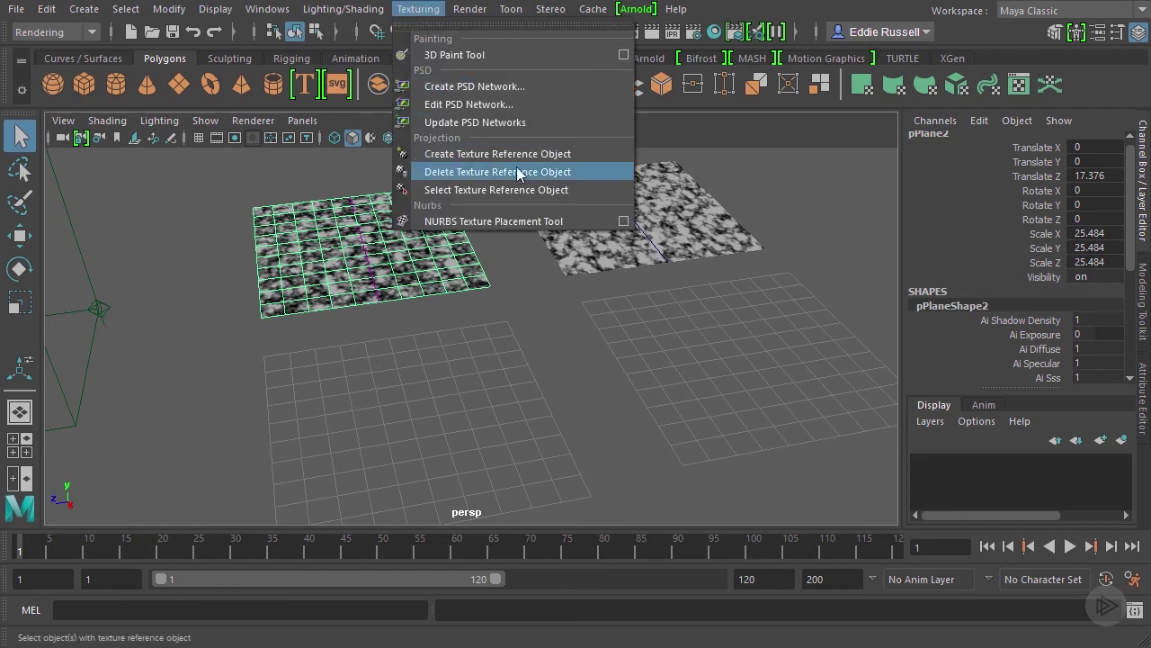
{"action": "left_click", "coordinate": [547, 167]}
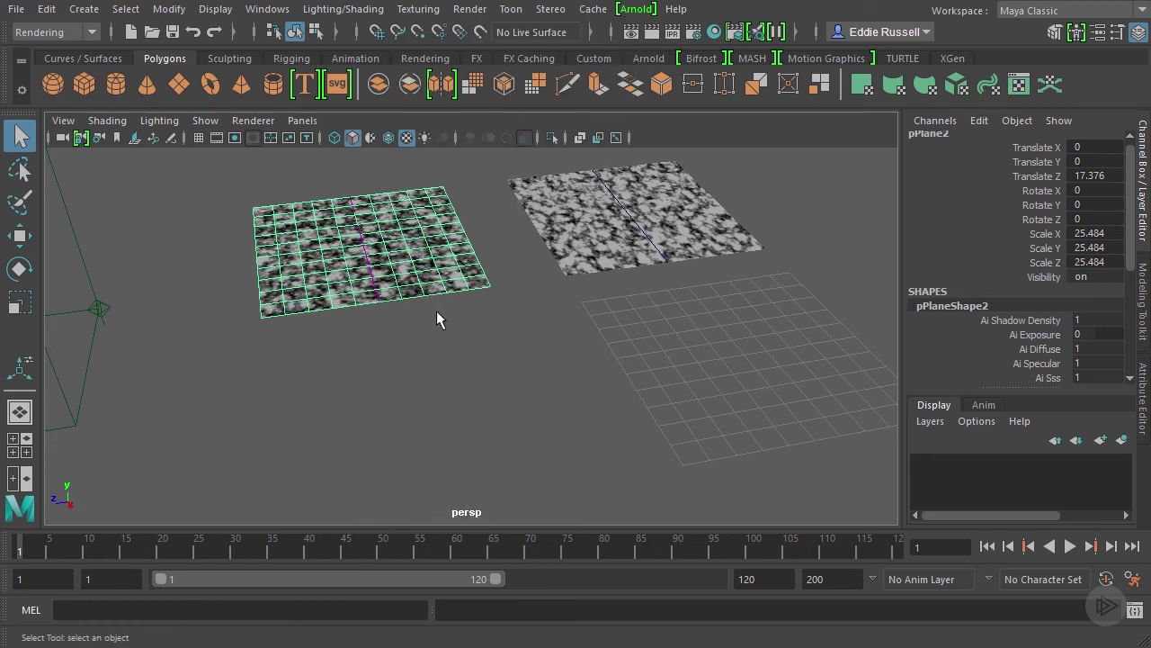
{"action": "middle_click_drag", "start_coordinate": [450, 327], "coordinate": [454, 360], "text": "alt"}
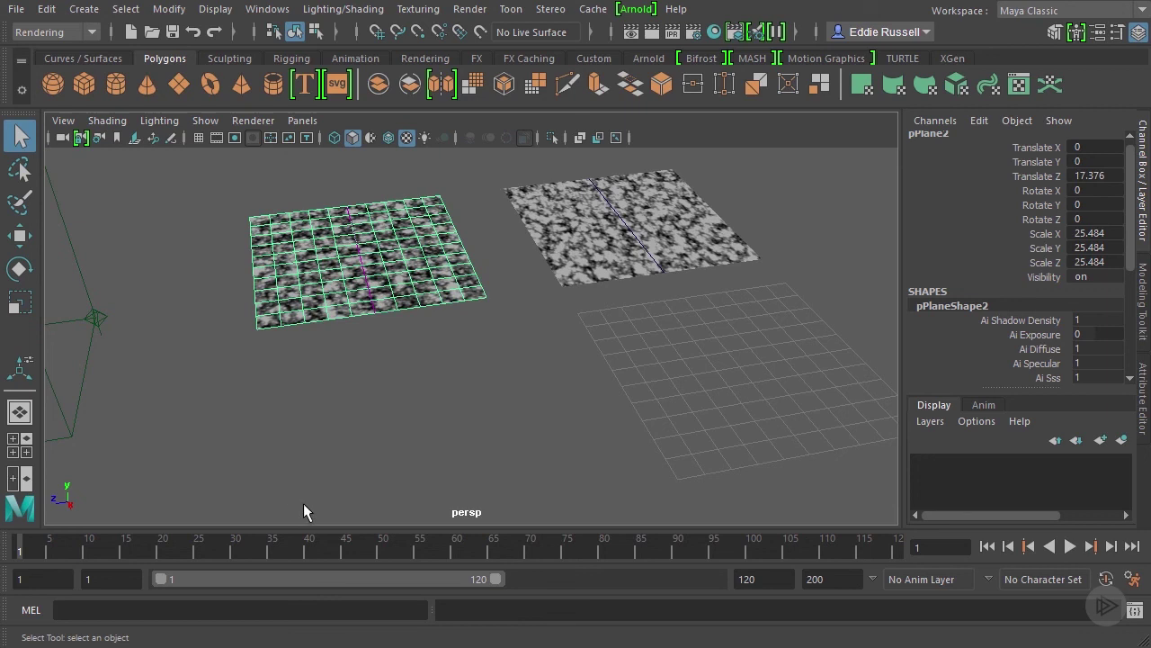
- Bend the left plane to bend2 Curvature 9.053, reset it to 0, and review the scene
{"action": "key", "text": "g"}
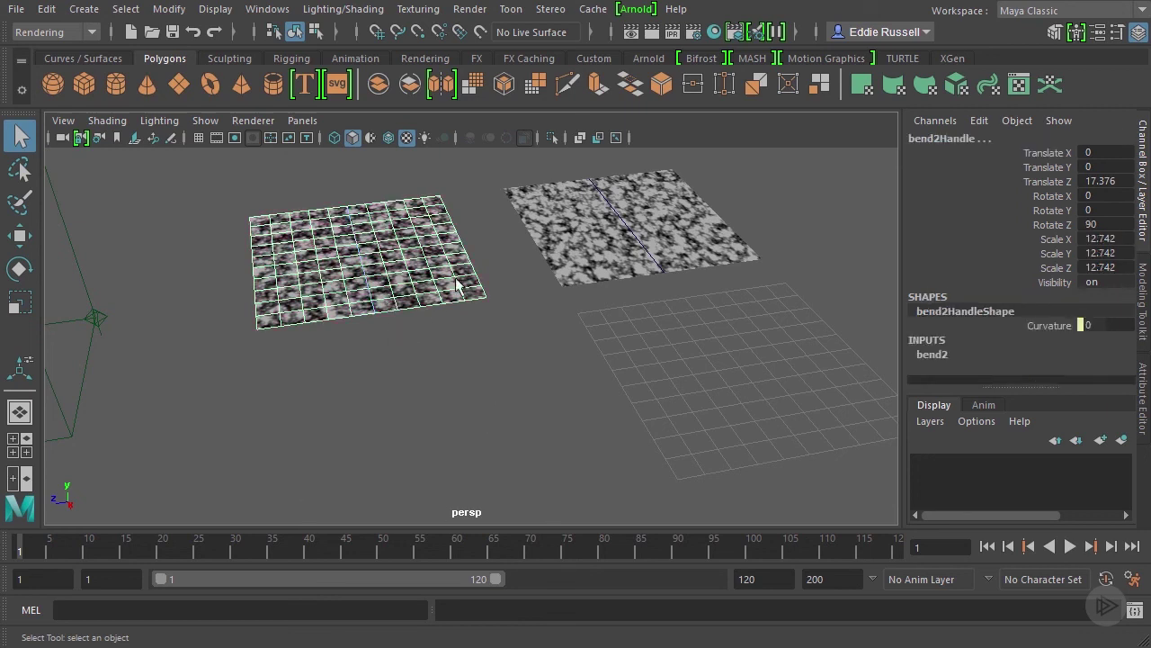
{"action": "left_click", "coordinate": [984, 353]}
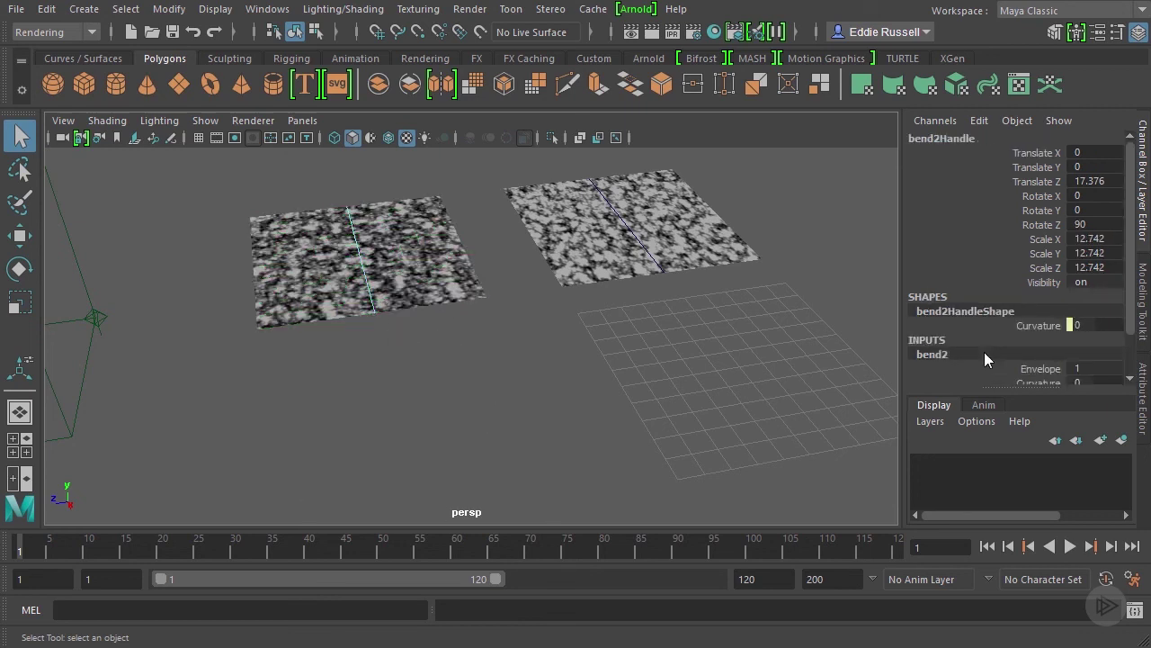
{"action": "scroll", "coordinate": [984, 352], "scroll_direction": "down", "scroll_amount": 1}
{"action": "left_click", "coordinate": [993, 342]}
{"action": "middle_click_drag", "start_coordinate": [462, 396], "coordinate": [605, 398]}
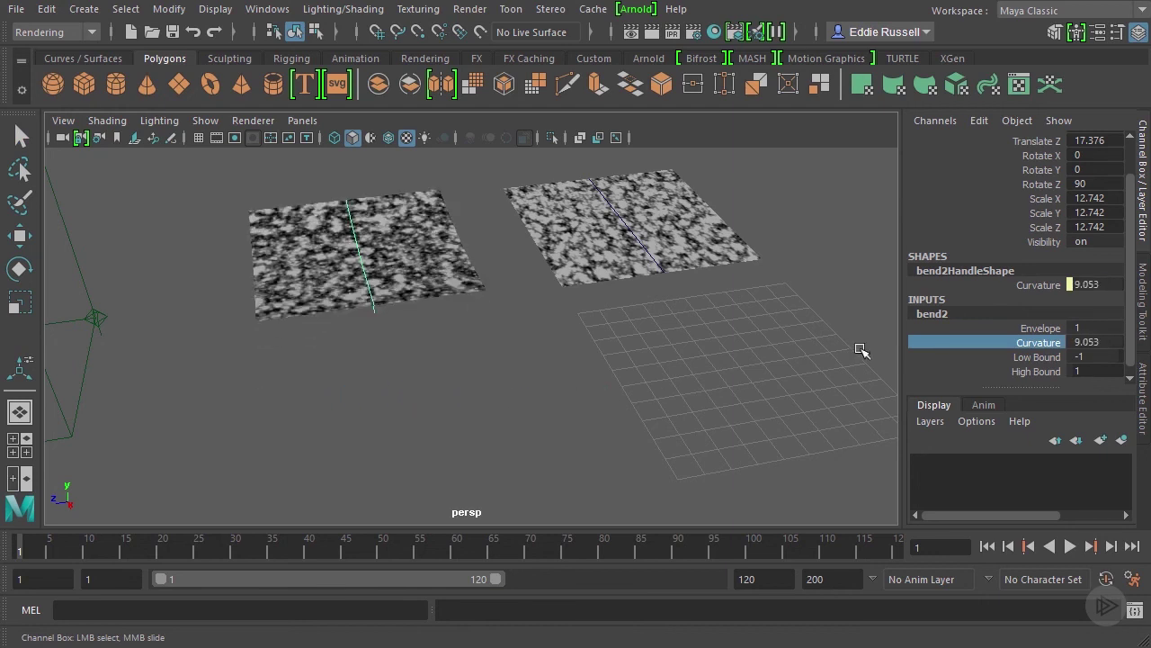
{"action": "double_click", "coordinate": [1105, 340]}
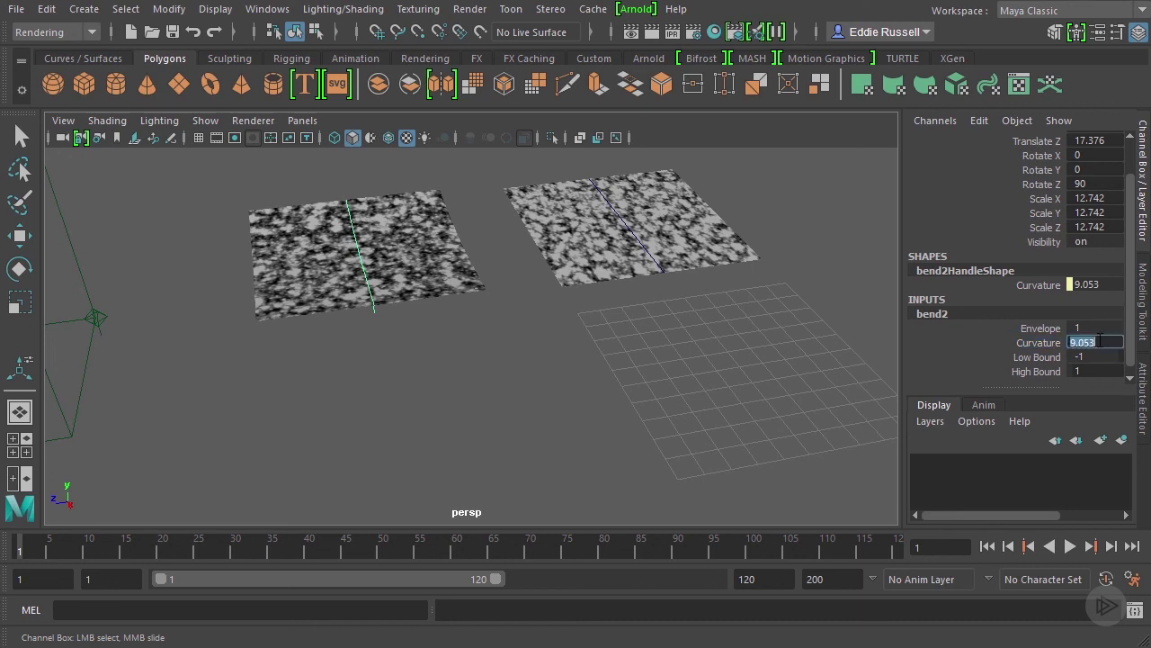
{"action": "type", "text": "0"}
{"action": "key", "text": "Return"}
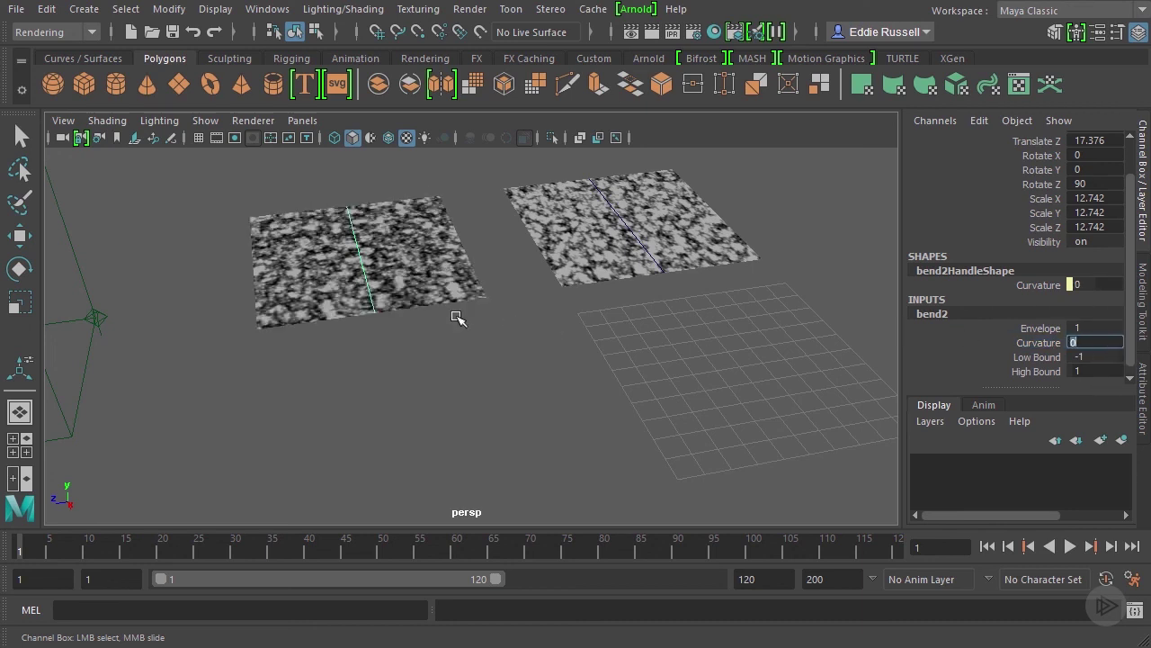
{"action": "middle_click_drag", "start_coordinate": [514, 316], "coordinate": [504, 327], "text": "alt"}
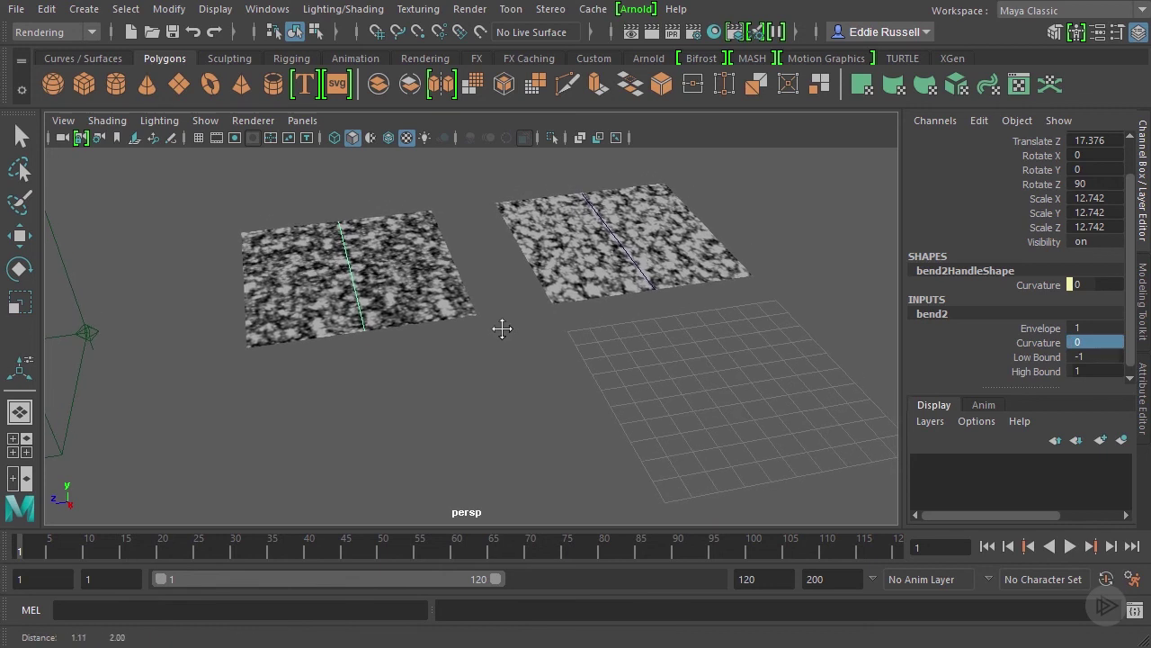
{"action": "mouse_move", "coordinate": [562, 325]}
{"action": "left_mouse_down", "text": "alt"}
{"action": "mouse_move", "coordinate": [572, 328]}
{"action": "mouse_move", "coordinate": [541, 350]}
{"action": "mouse_move", "coordinate": [554, 338]}
{"action": "left_mouse_up", "text": "alt"}
{"action": "middle_click_drag", "start_coordinate": [598, 334], "coordinate": [564, 338], "text": "alt"}
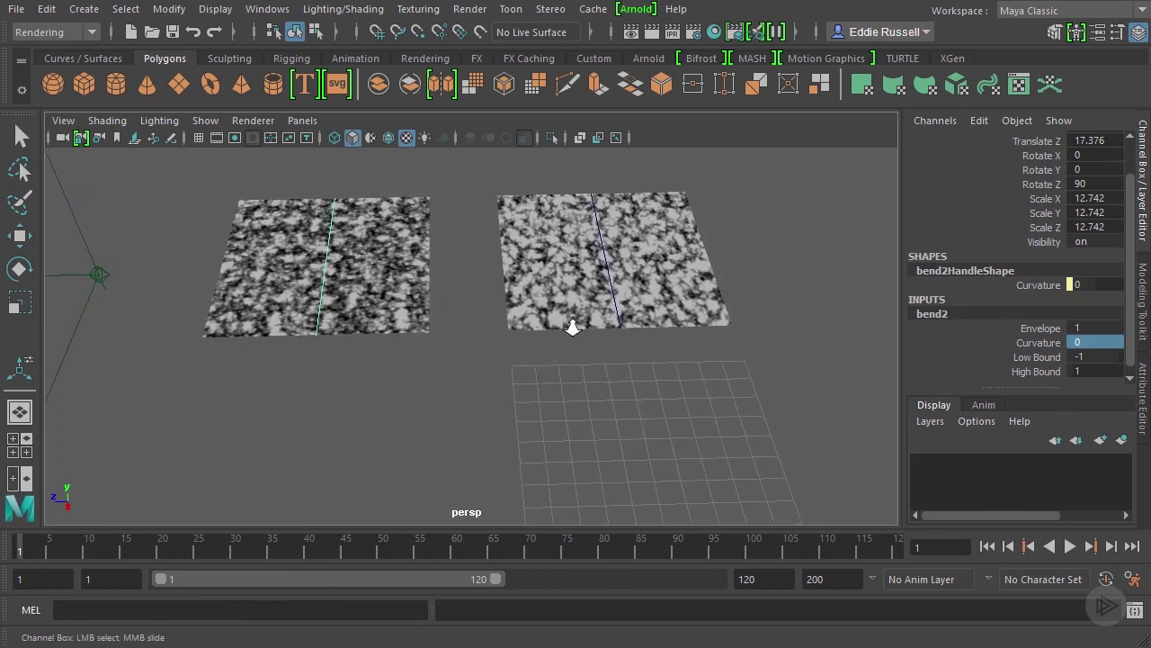
{"action": "right_click_drag", "start_coordinate": [570, 326], "coordinate": [502, 331], "text": "alt"}
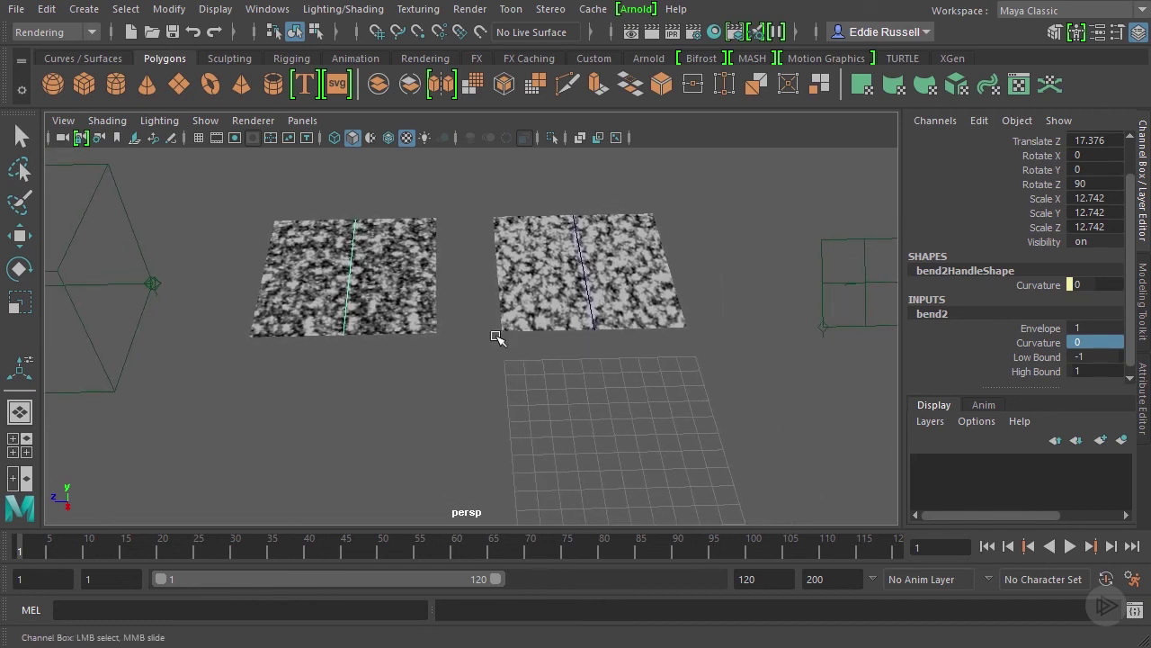